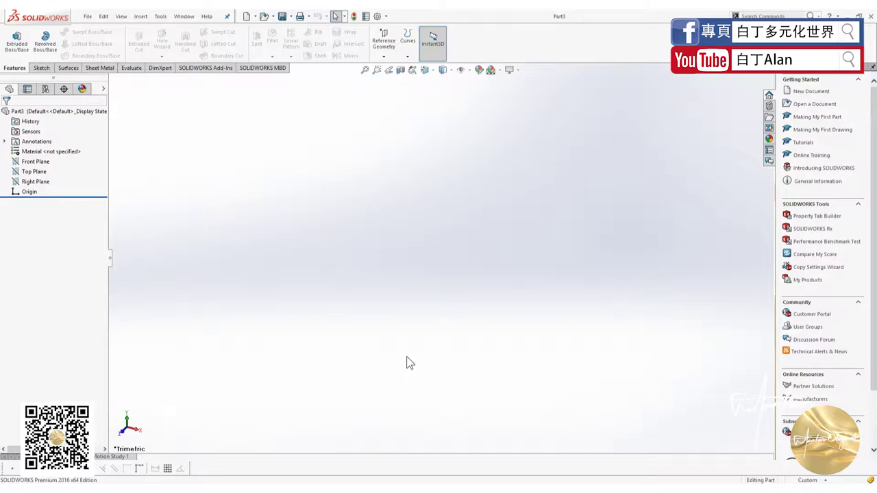
# Step: Draw a center rectangle at the origin on the Top Plane and exit the sketch
pyautogui.click(38, 171)
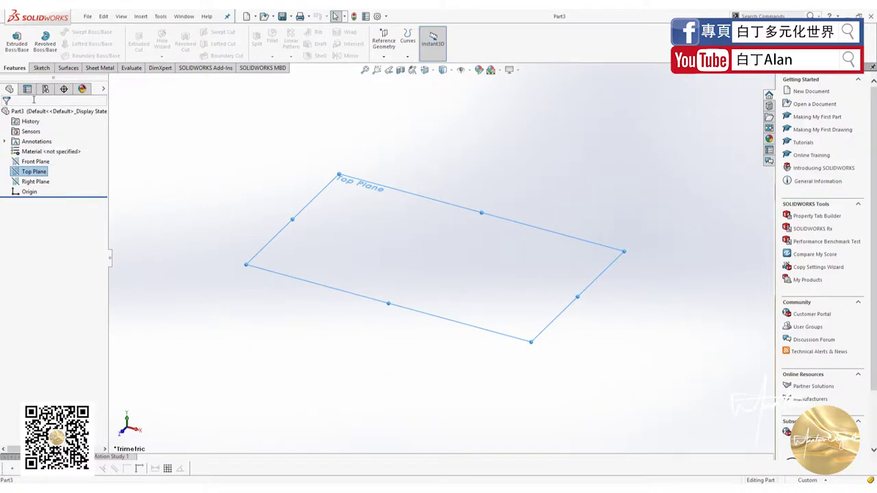
pyautogui.click(42, 68)
pyautogui.click(12, 39)
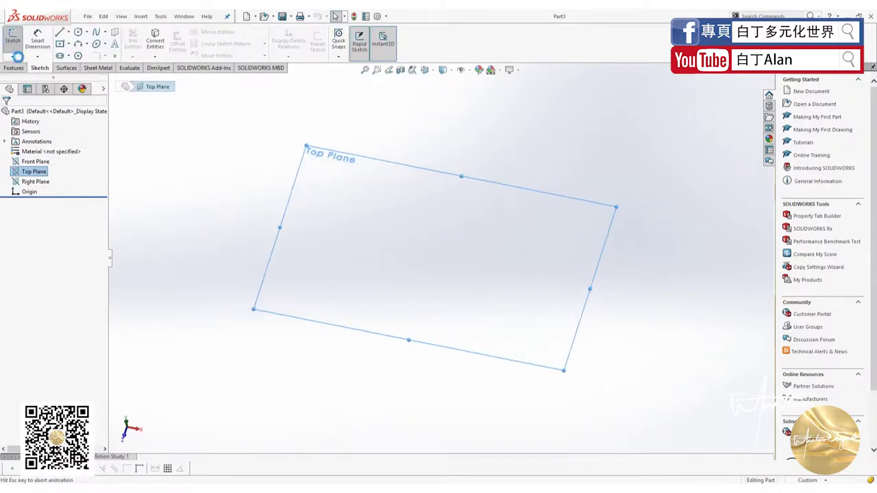
pyautogui.click(15, 69)
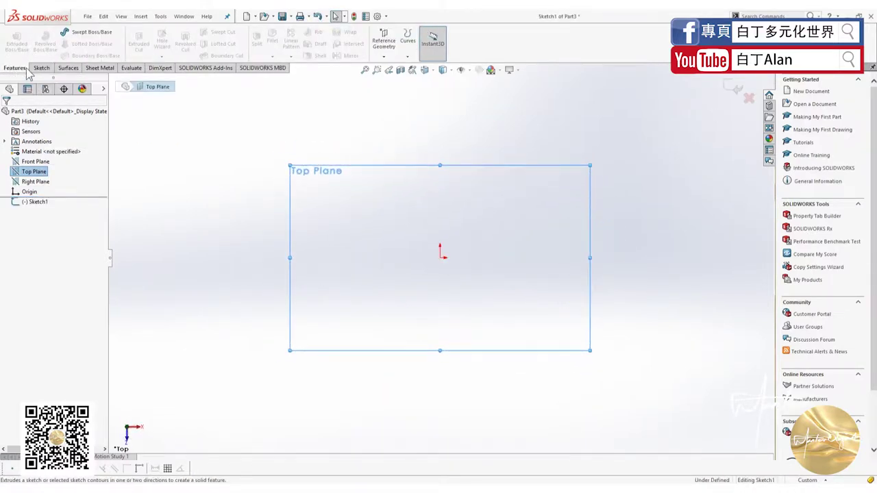
pyautogui.click(38, 68)
pyautogui.click(13, 68)
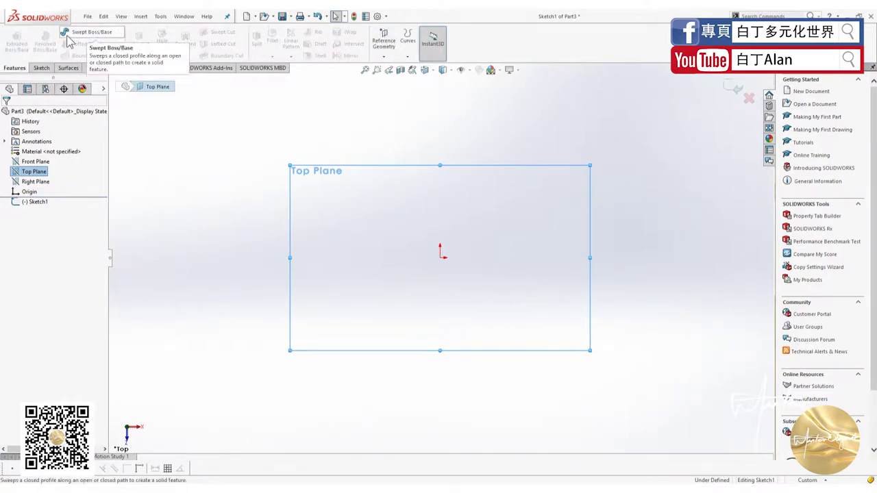
pyautogui.click(40, 68)
pyautogui.click(60, 43)
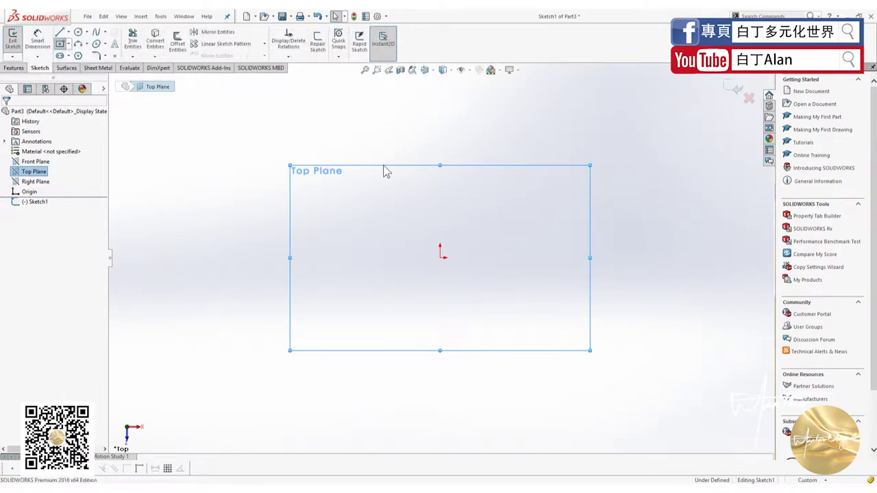
pyautogui.click(441, 258)
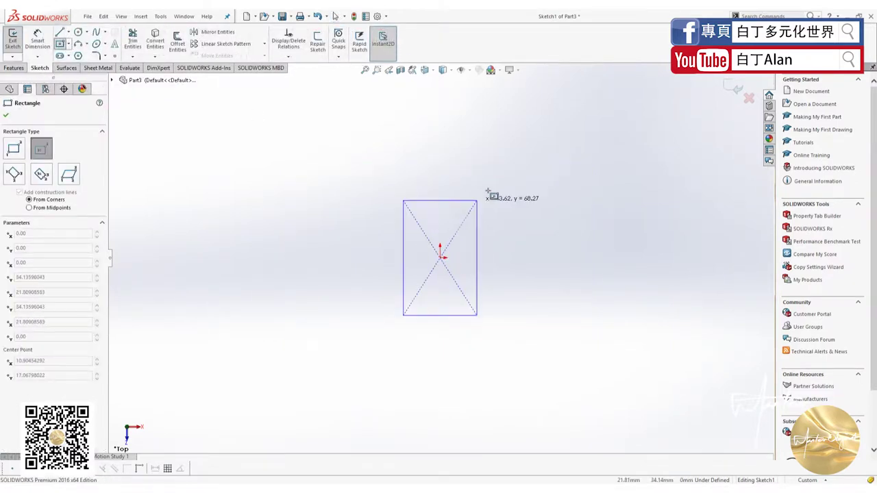
pyautogui.click(526, 177)
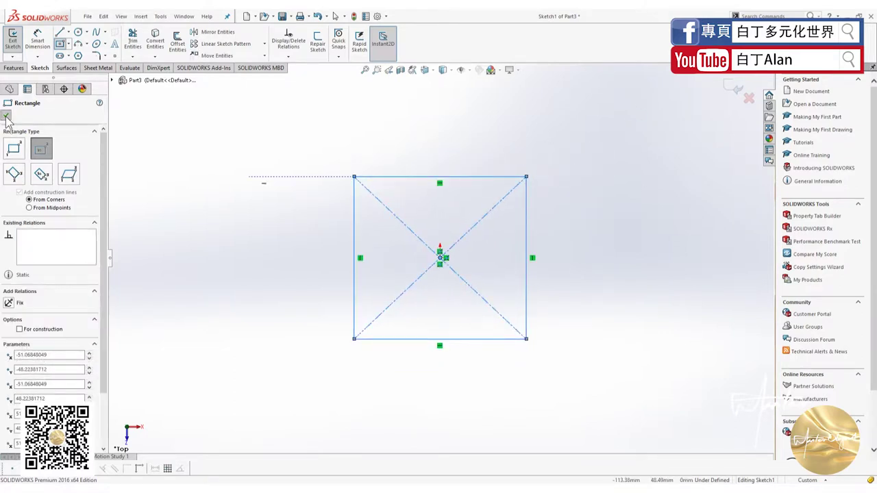
pyautogui.press('Escape')
pyautogui.click(734, 89)
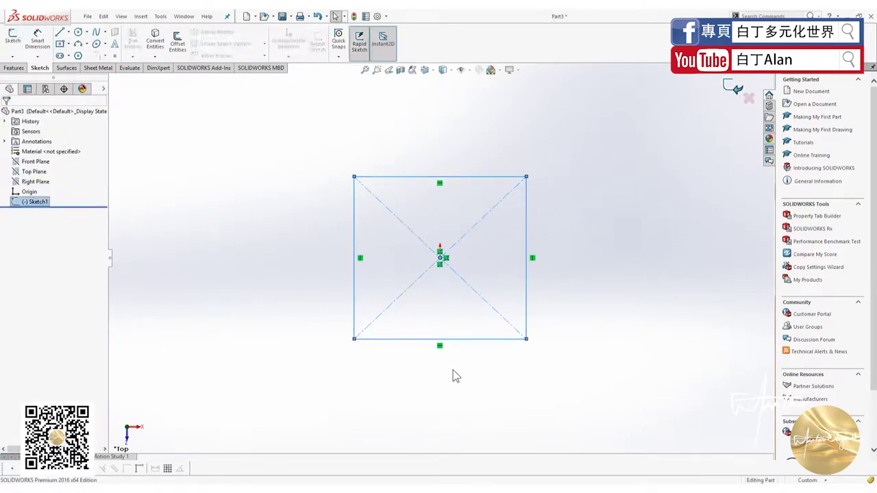
# Step: Extrude the rectangle sketch 65 mm into a solid box
pyautogui.click(14, 68)
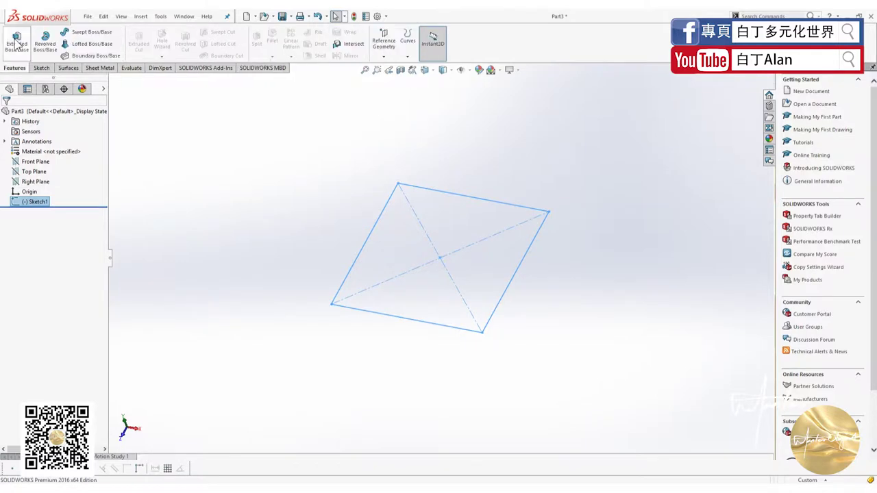
pyautogui.click(17, 41)
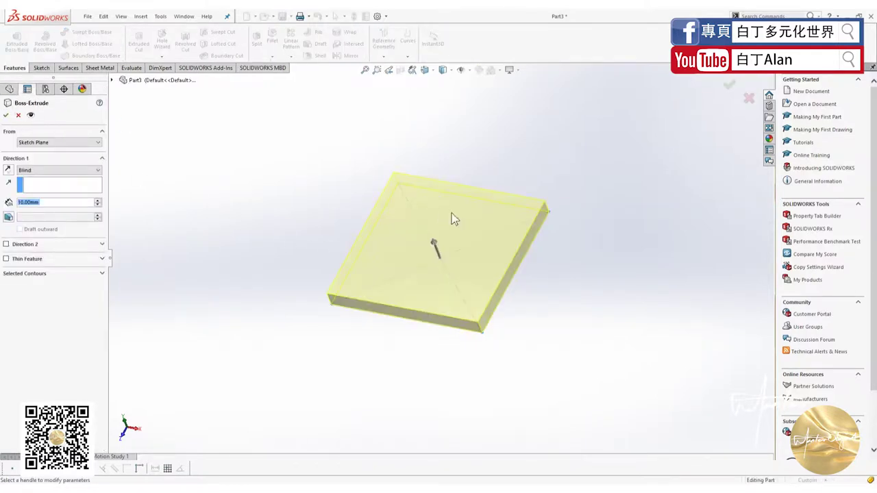
pyautogui.moveTo(438, 245); pyautogui.dragTo(402, 160)
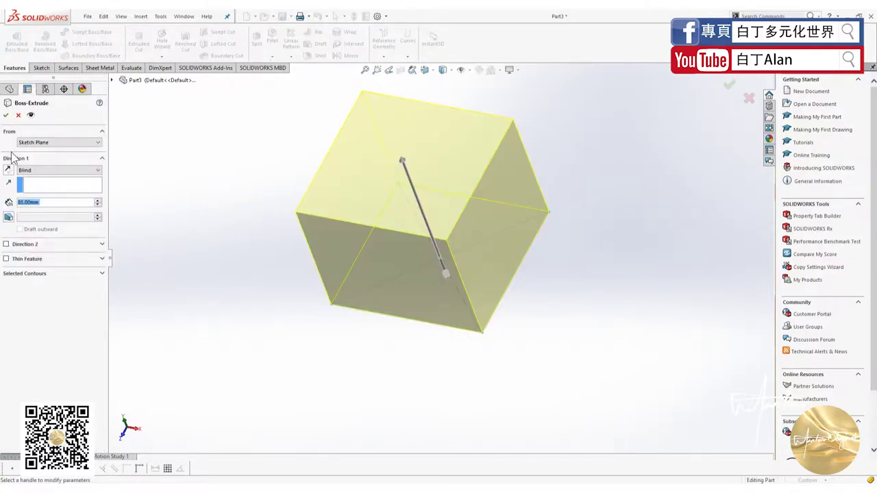
pyautogui.click(7, 115)
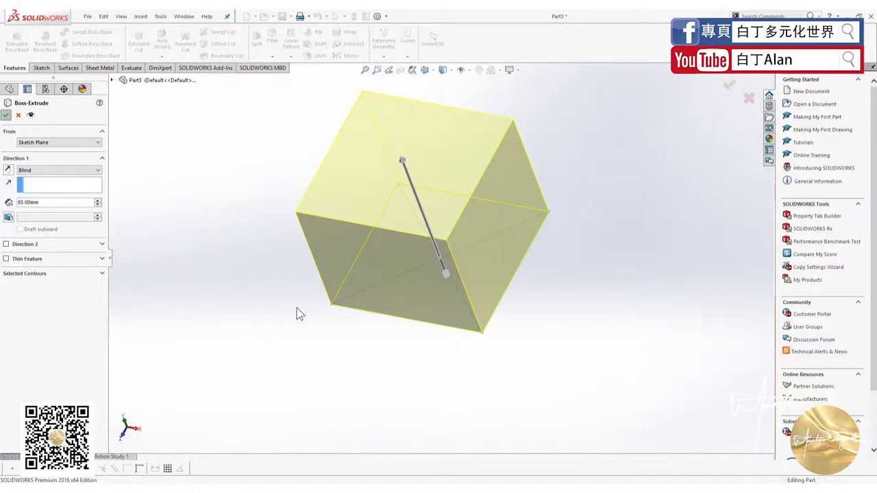
pyautogui.moveTo(333, 338)
pyautogui.mouseDown(button='middle')
pyautogui.moveTo(293, 346)
pyautogui.moveTo(293, 332)
pyautogui.mouseUp(button='middle')
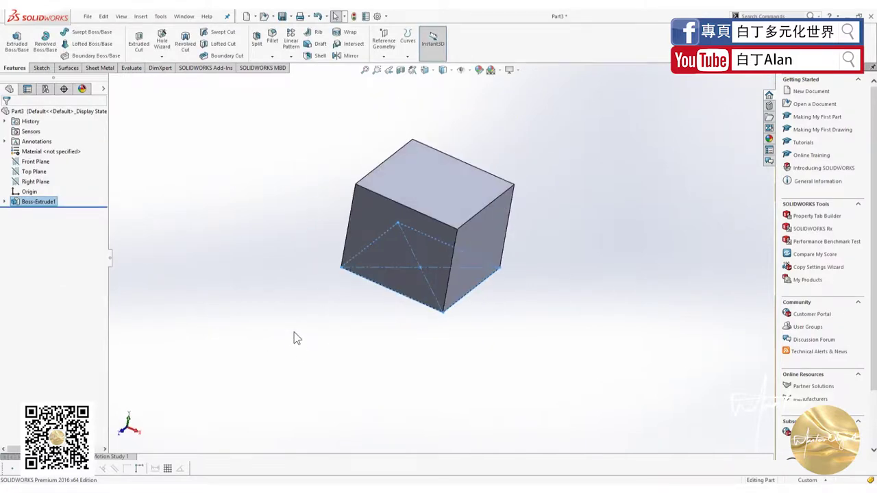
# Step: Start a variable-size fillet with only the box's top-right edge selected
pyautogui.click(272, 37)
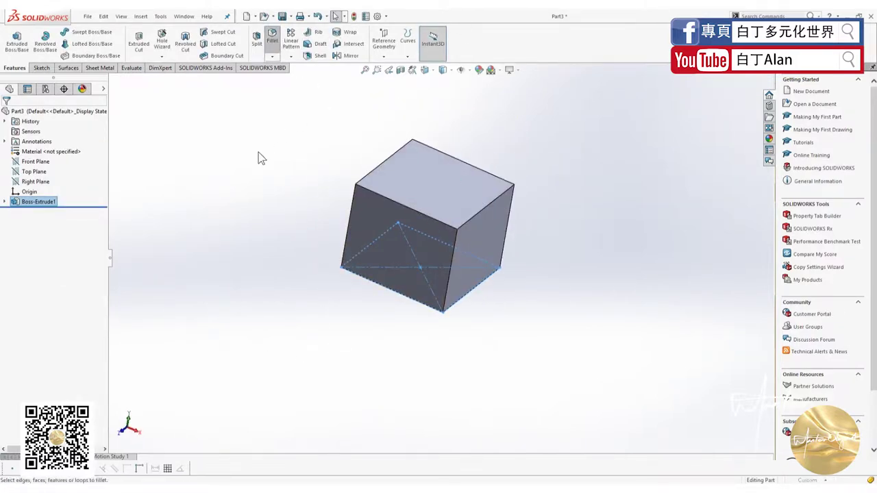
pyautogui.click(471, 218)
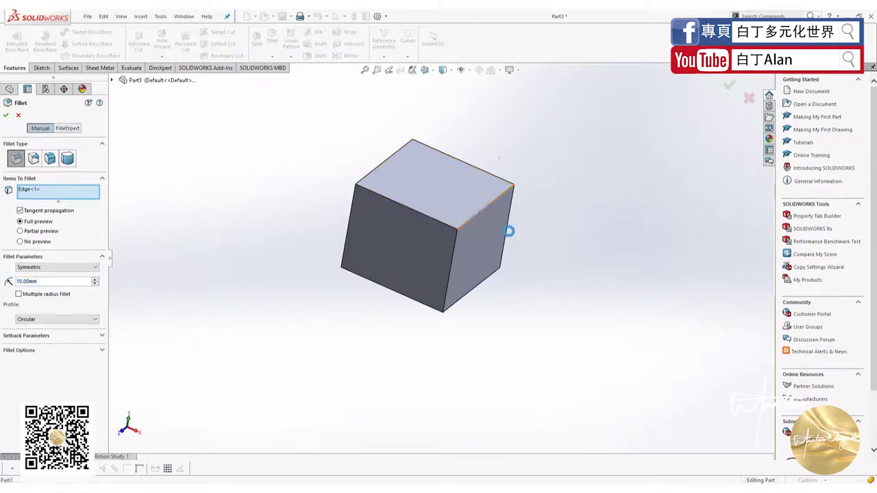
pyautogui.scroll(-4, 527, 232)
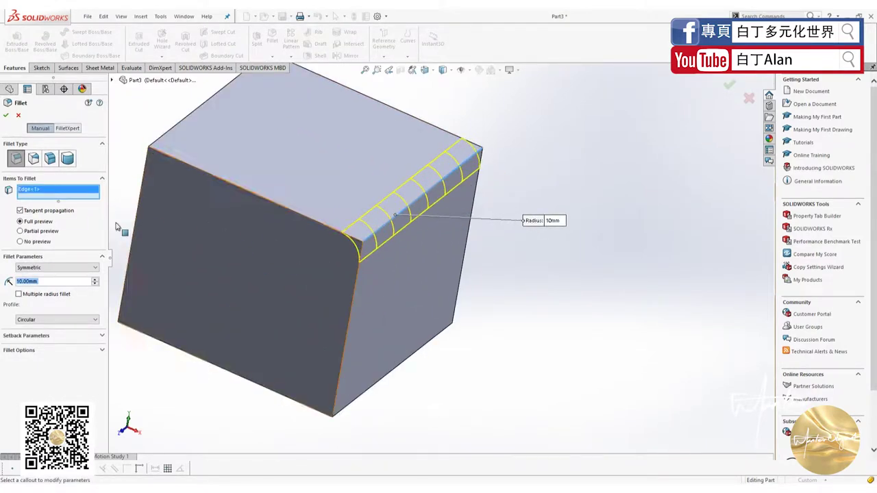
pyautogui.click(33, 159)
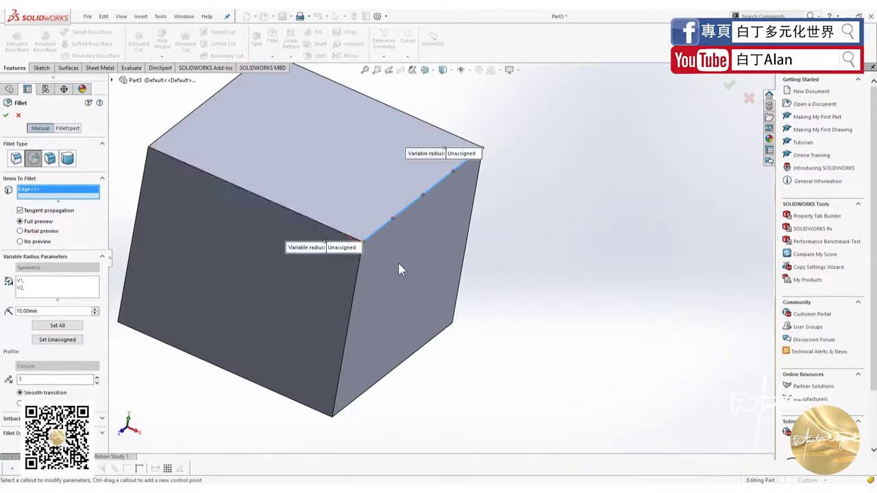
pyautogui.click(413, 352)
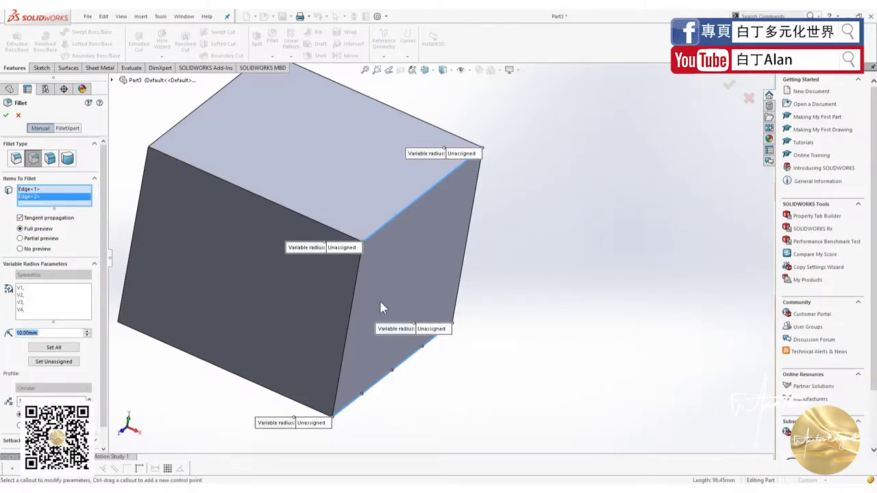
pyautogui.rightClick(28, 196)
pyautogui.click(47, 204)
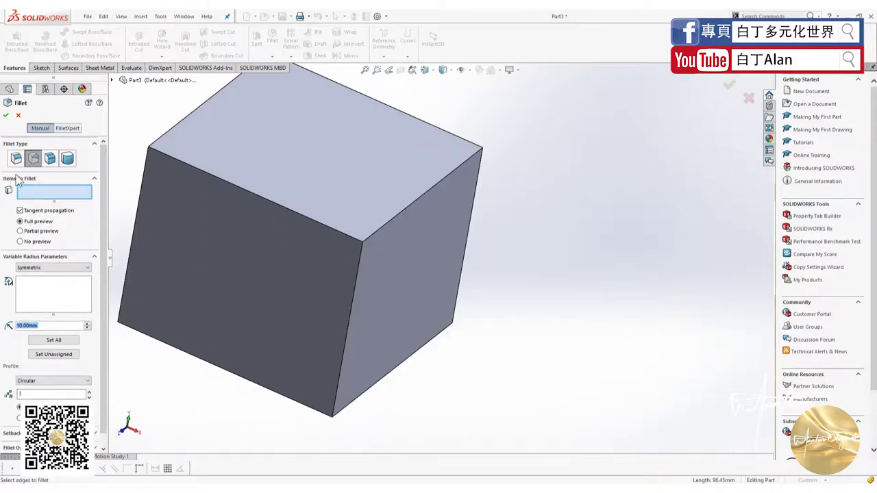
pyautogui.click(398, 217)
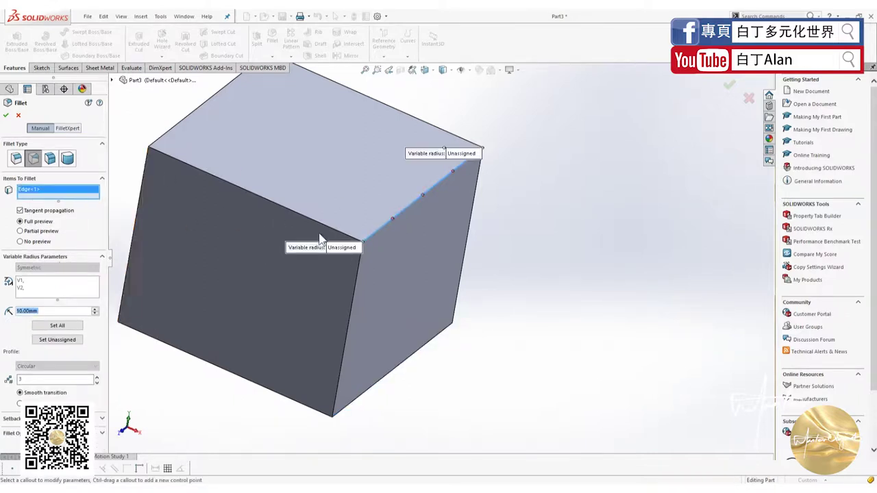
# Step: Set the edge's end radii to 1 mm and 2 mm and apply the fillet
pyautogui.click(341, 247)
pyautogui.write('1')
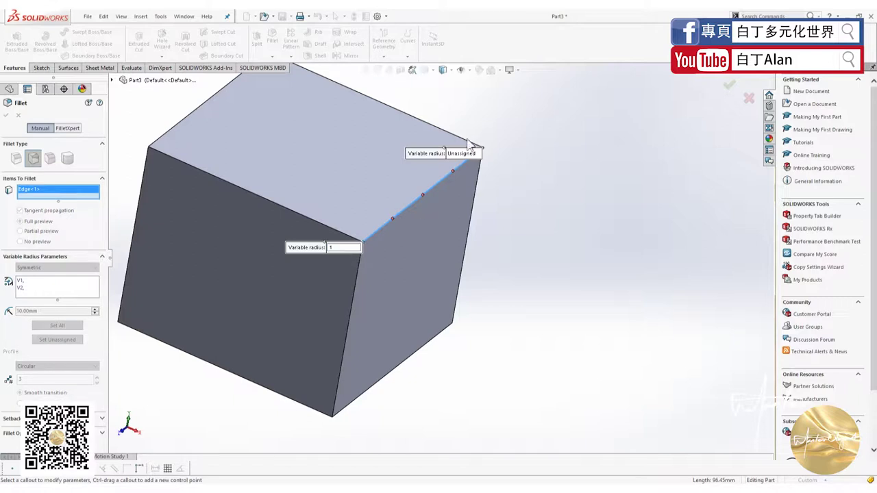
pyautogui.press('Return')
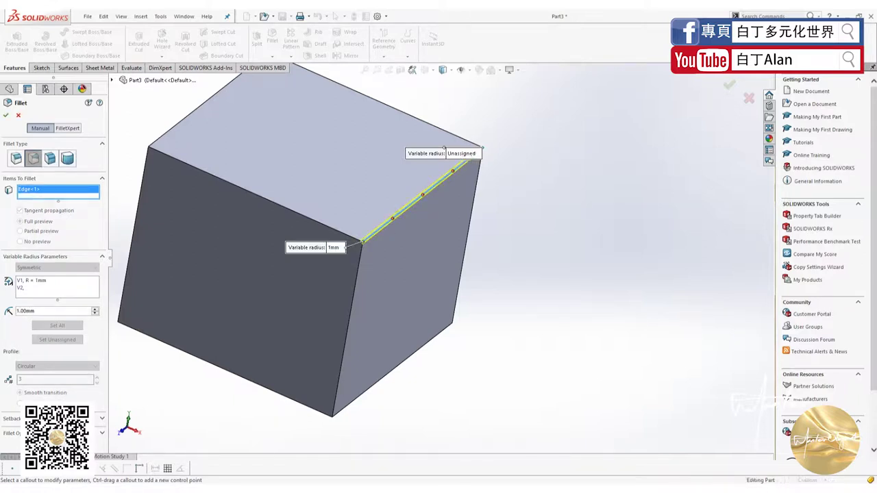
pyautogui.click(471, 154)
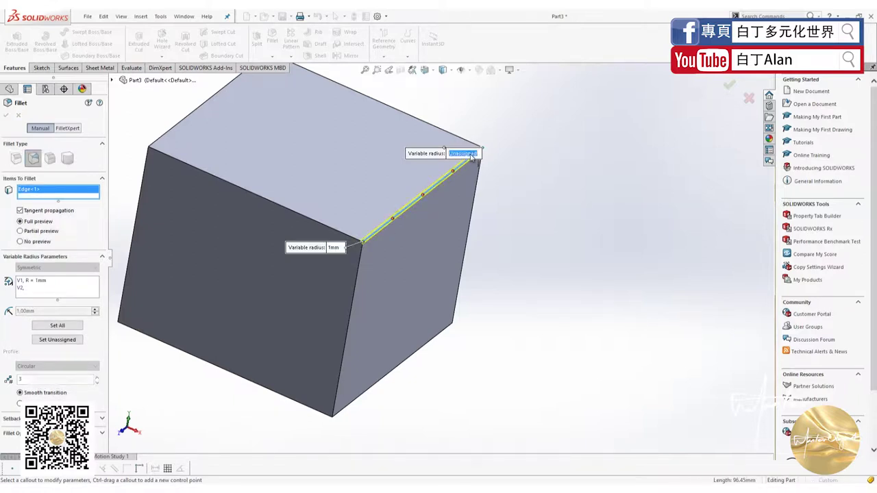
pyautogui.write('2')
pyautogui.press('Return')
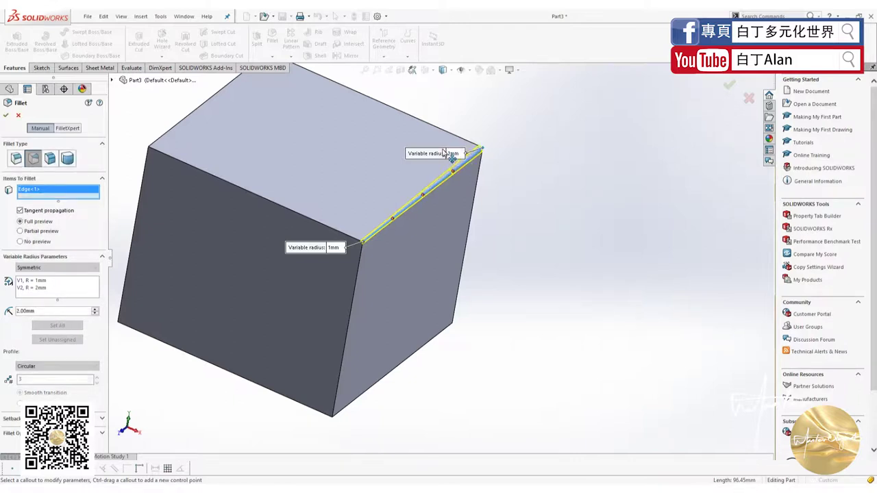
pyautogui.click(7, 117)
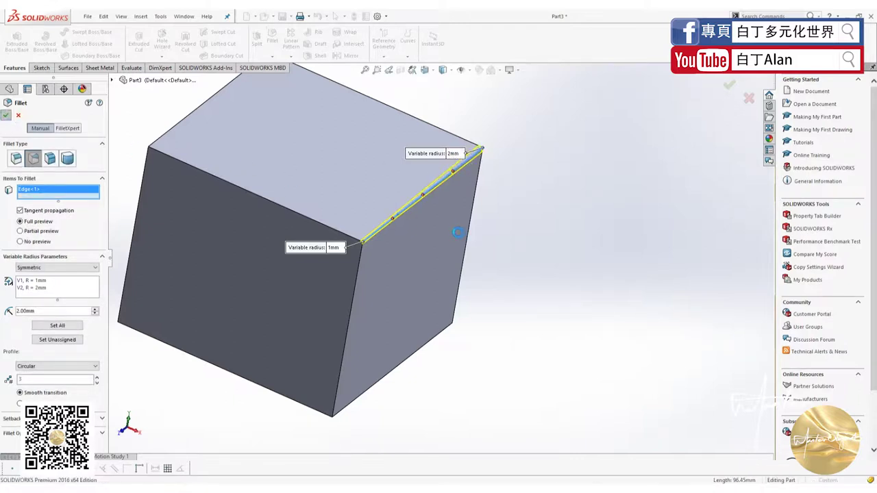
pyautogui.moveTo(446, 190); pyautogui.dragTo(428, 172, button='middle')
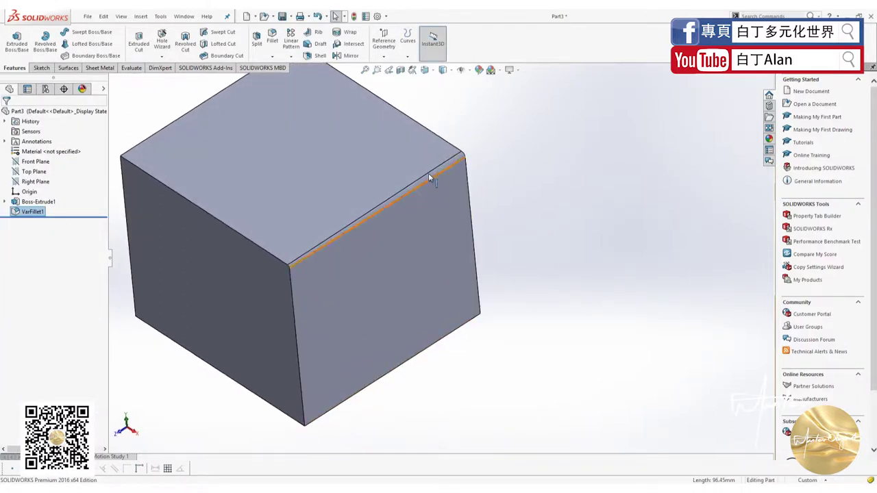
# Step: Reopen the variable fillet for editing, then close it without changes
pyautogui.rightClick(41, 212)
pyautogui.press('Escape')
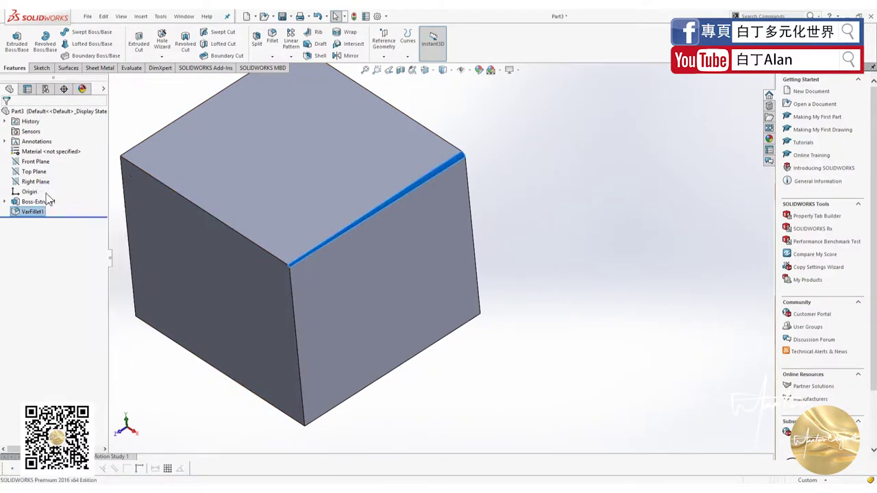
pyautogui.click(47, 204)
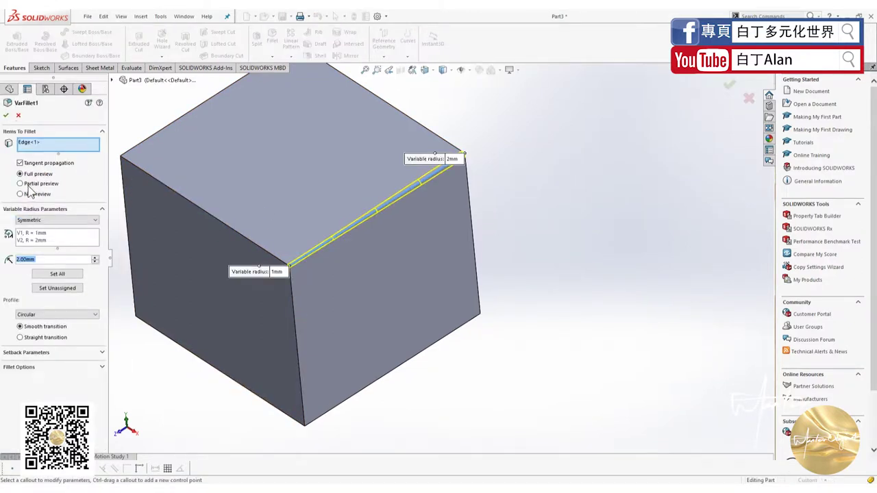
pyautogui.click(18, 115)
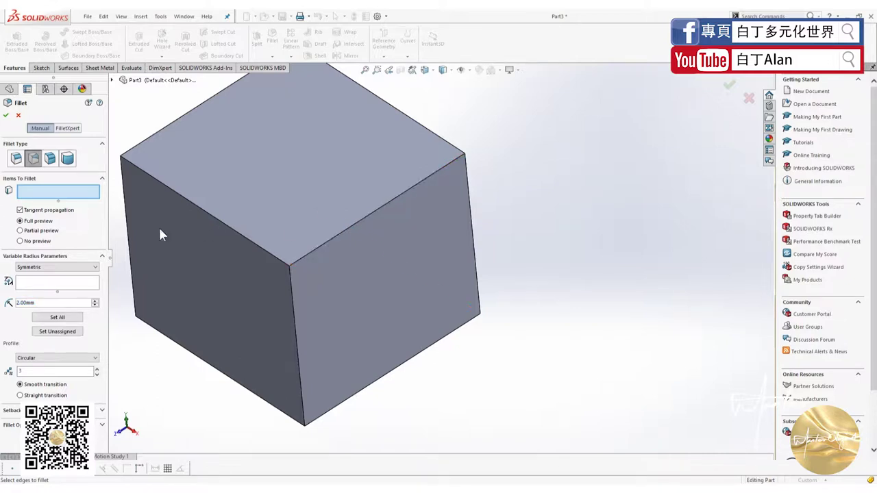
# Step: Apply a full round fillet using the top, front (center) and bottom faces
pyautogui.click(66, 160)
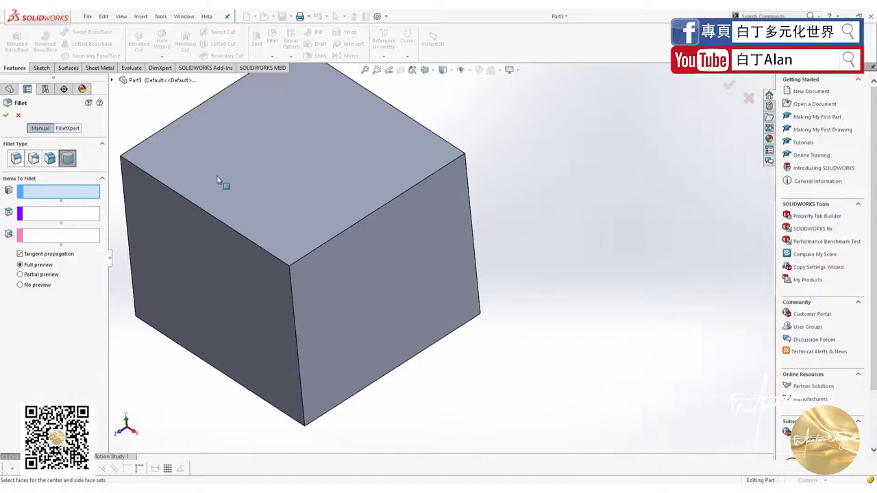
pyautogui.click(243, 186)
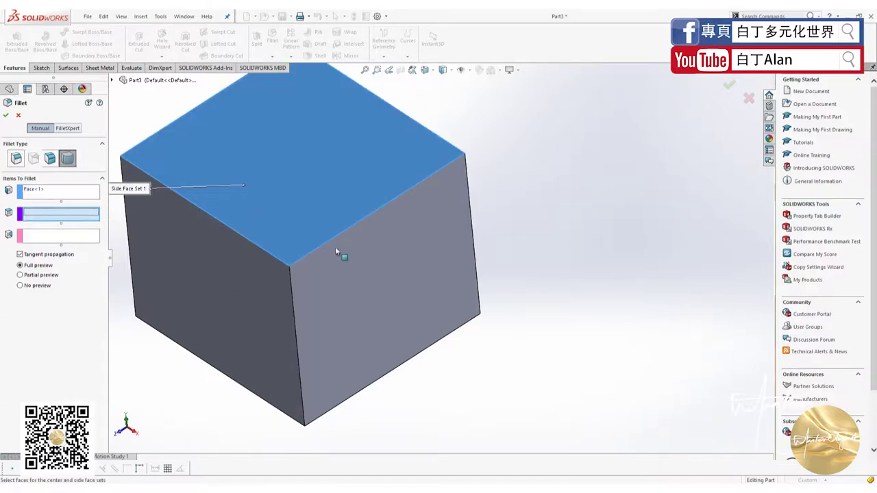
pyautogui.click(376, 264)
pyautogui.click(69, 236)
pyautogui.moveTo(348, 319); pyautogui.dragTo(333, 231, button='middle')
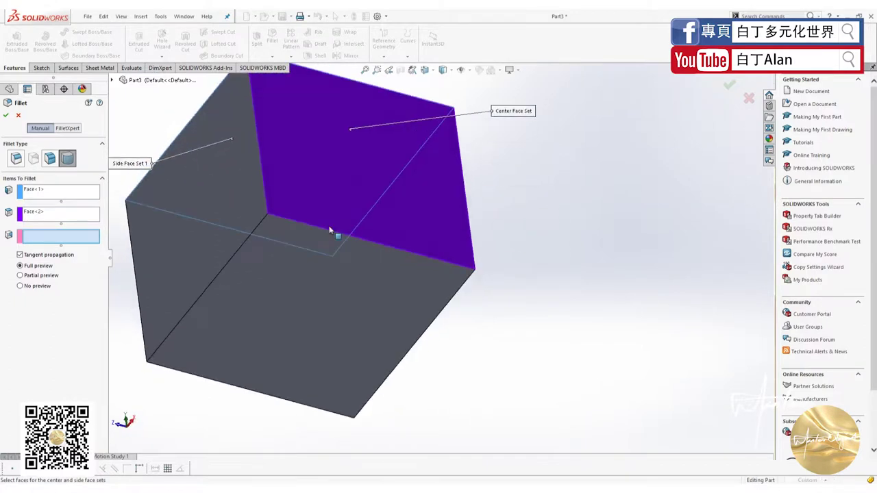
pyautogui.click(260, 258)
pyautogui.click(7, 115)
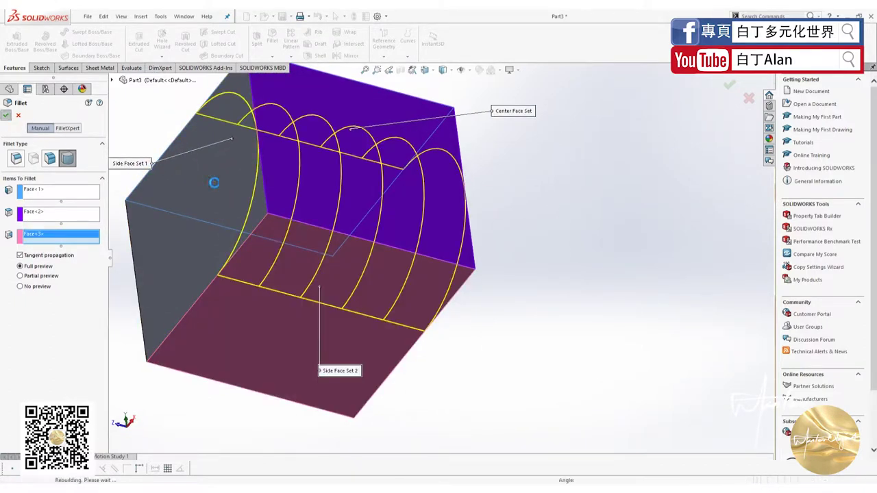
pyautogui.moveTo(262, 154)
pyautogui.mouseDown(button='middle')
pyautogui.moveTo(299, 227)
pyautogui.moveTo(246, 190)
pyautogui.moveTo(290, 309)
pyautogui.moveTo(129, 254)
pyautogui.mouseUp(button='middle')
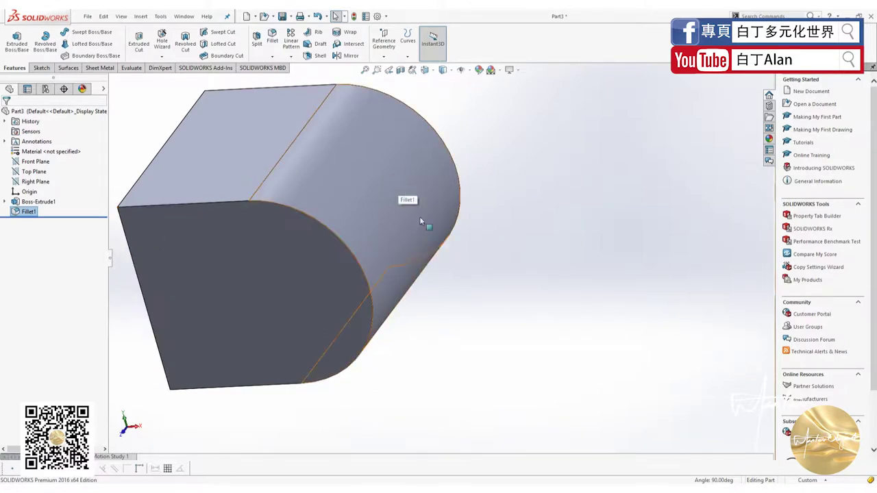
# Step: Cancel the Fillet1 edit to leave a plain cube, restore isometric view, expand Boss-Extrude1
pyautogui.rightClick(27, 213)
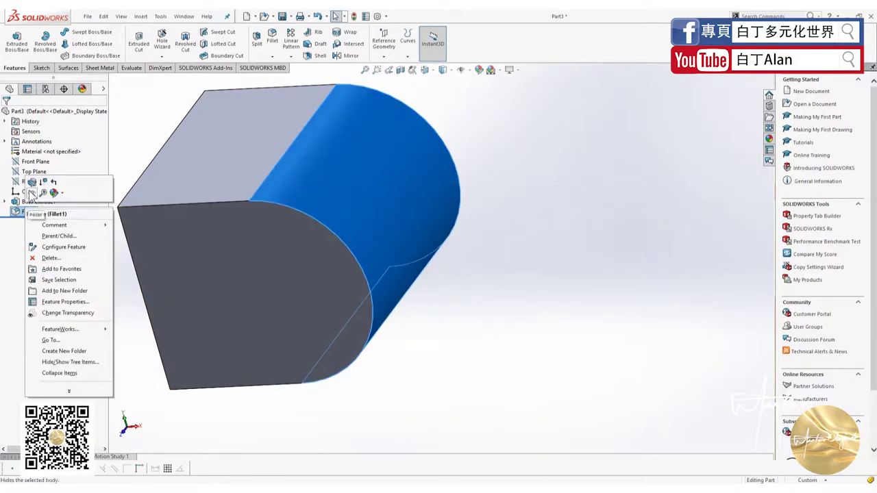
pyautogui.press('Escape')
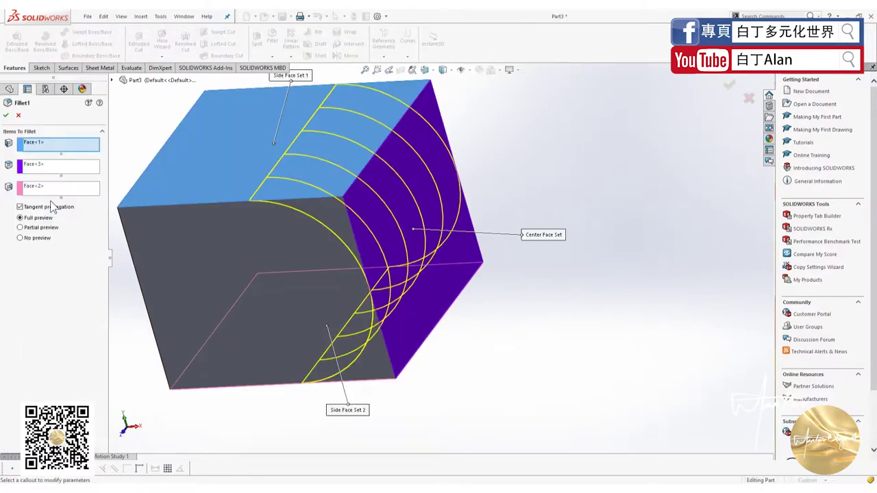
pyautogui.click(19, 117)
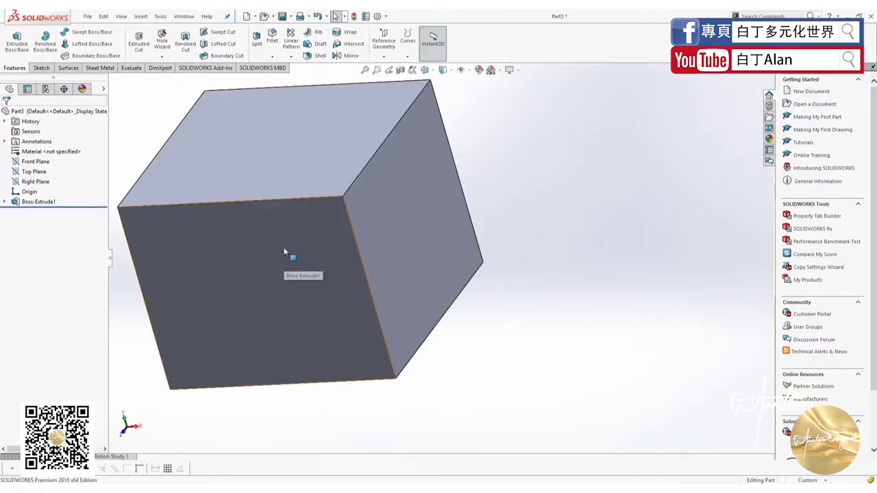
pyautogui.moveTo(283, 251); pyautogui.dragTo(278, 260, button='middle')
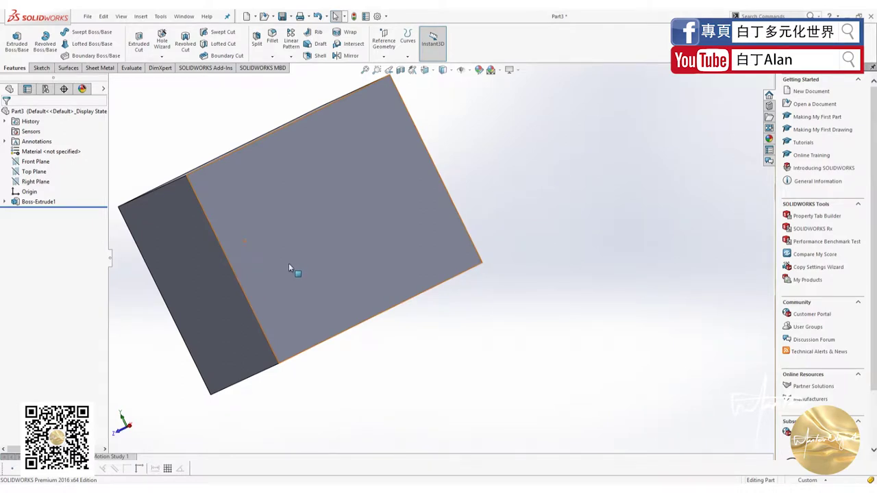
pyautogui.hotkey('ctrl', '7')
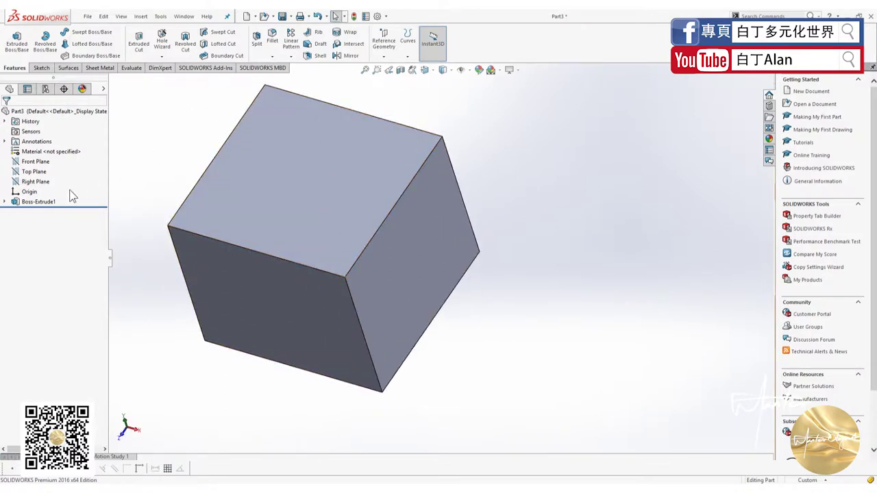
pyautogui.click(42, 204)
pyautogui.click(5, 202)
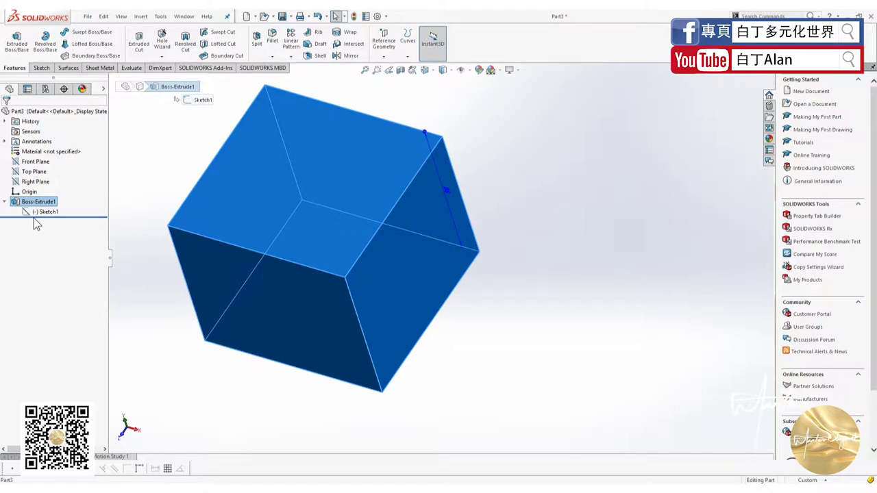
pyautogui.moveTo(306, 108)
pyautogui.mouseDown(button='middle')
pyautogui.moveTo(406, 181)
pyautogui.moveTo(384, 175)
pyautogui.mouseUp(button='middle')
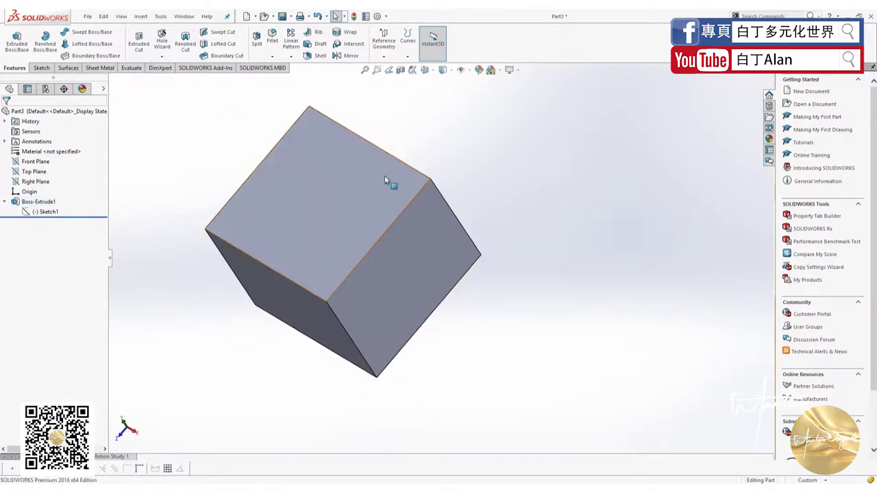
# Step: Add a chamfer, Chamfer1, to the cube's top edge
pyautogui.click(272, 57)
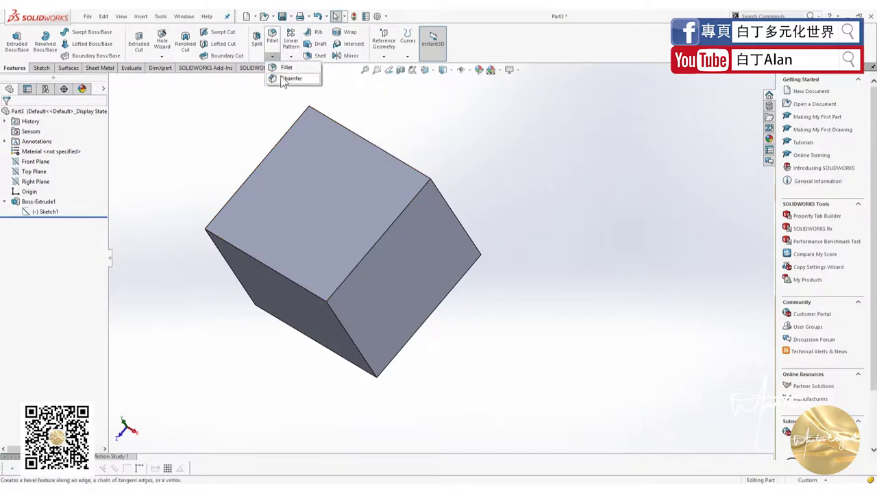
pyautogui.click(287, 78)
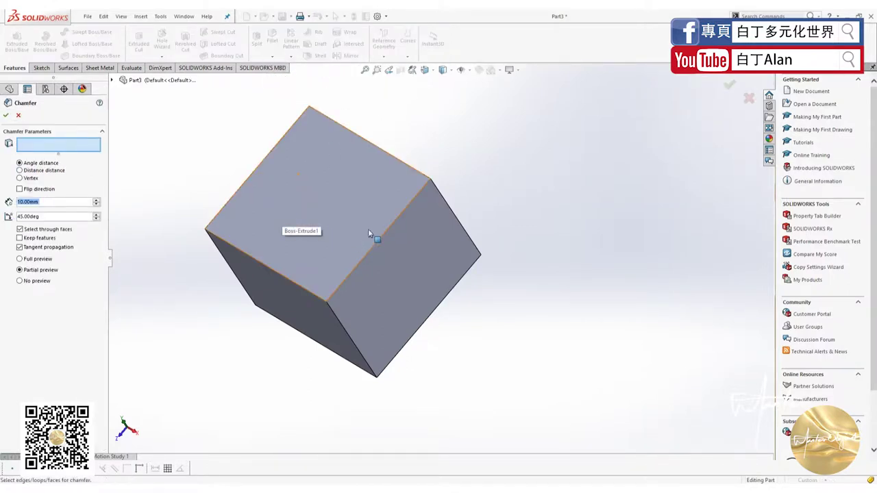
pyautogui.click(392, 227)
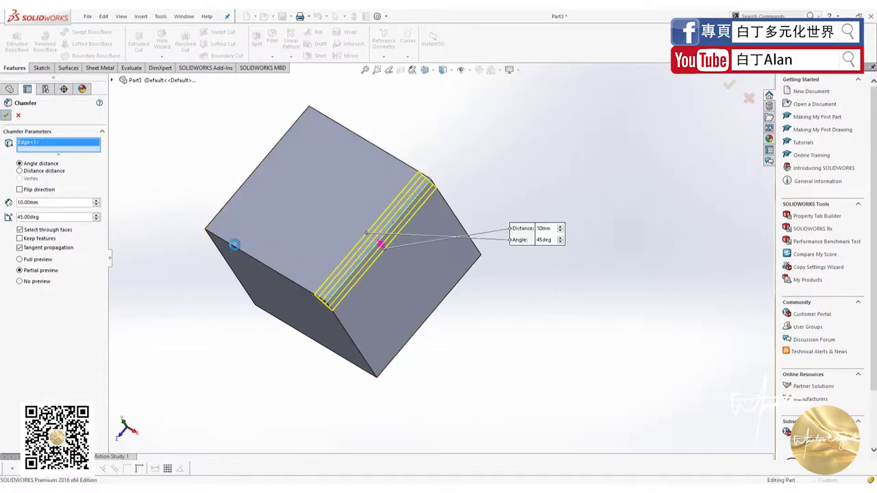
pyautogui.click(6, 115)
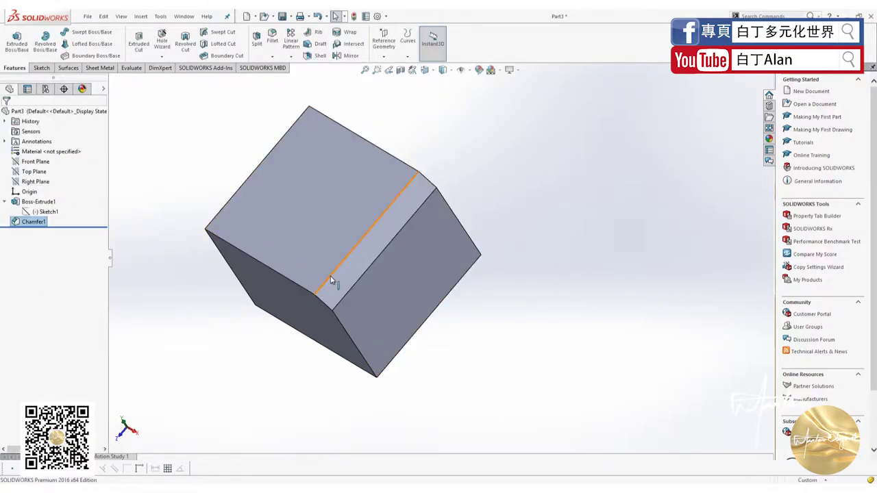
pyautogui.rightClick(45, 228)
pyautogui.click(54, 202)
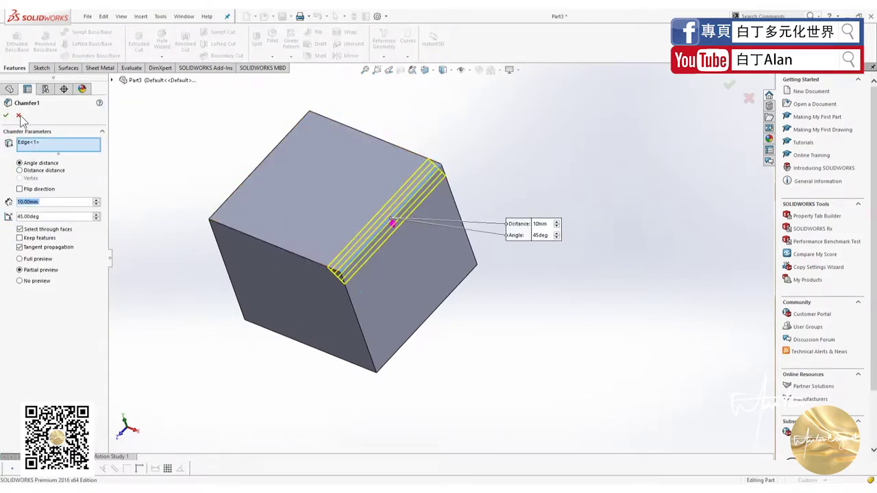
pyautogui.click(19, 116)
# Step: Switch Chamfer1 to distance-distance with a 1 mm first distance
pyautogui.rightClick(33, 227)
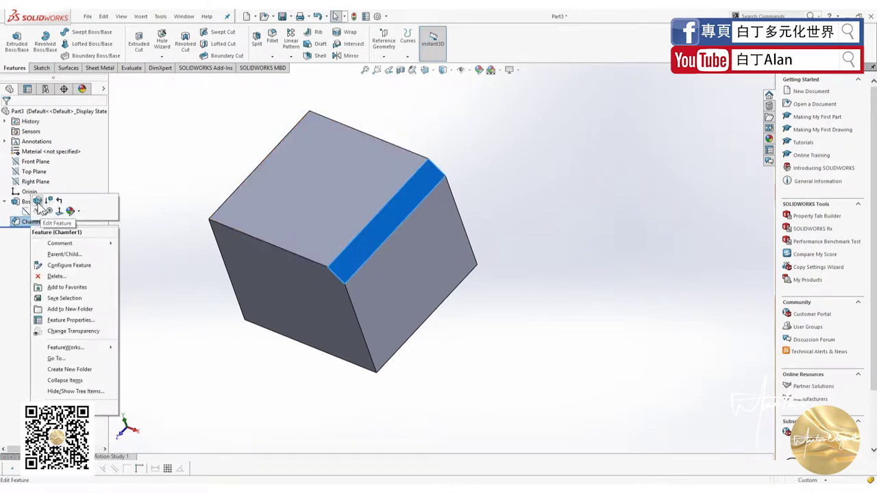
pyautogui.click(38, 200)
pyautogui.click(28, 171)
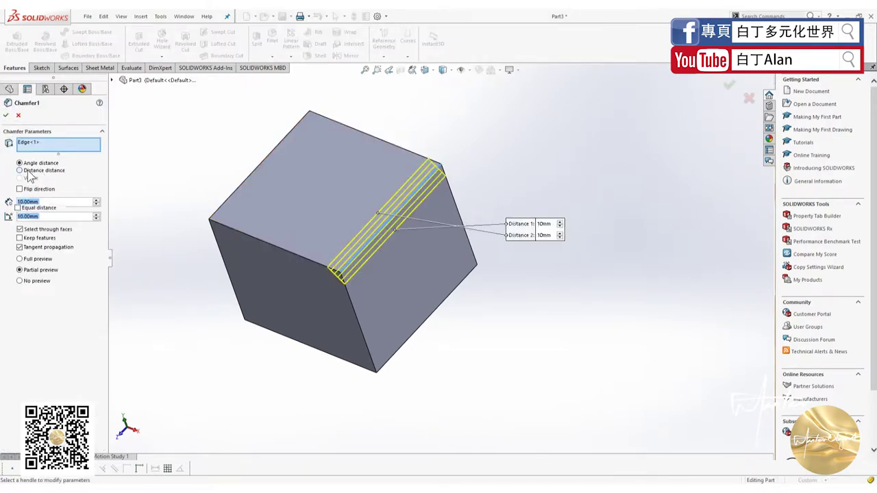
pyautogui.click(545, 224)
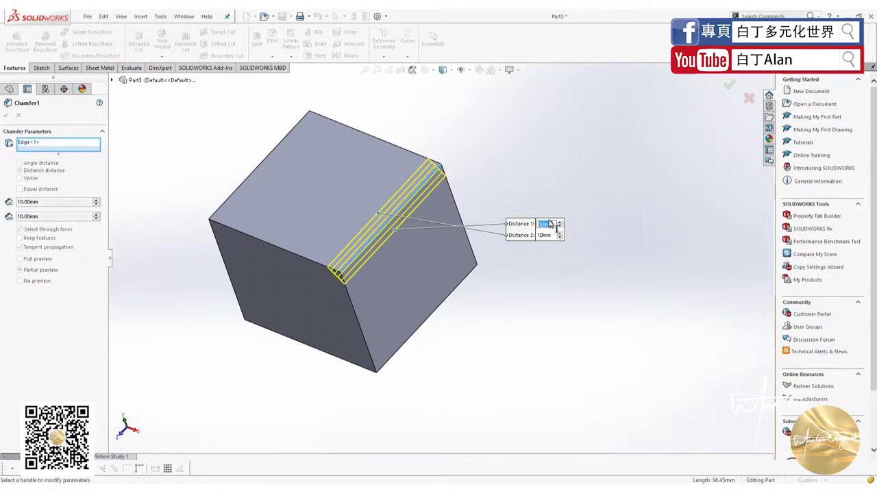
pyautogui.write('1')
pyautogui.press('Return')
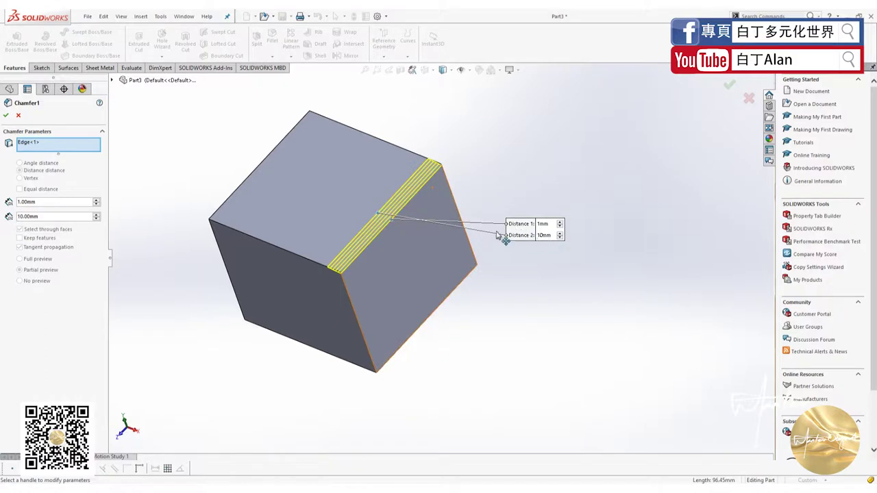
# Step: Change the chamfer's first distance to 10 mm and accept it
pyautogui.moveTo(378, 249); pyautogui.dragTo(431, 171, button='middle')
pyautogui.scroll(-5, 431, 178)
pyautogui.scroll(-2, 411, 226)
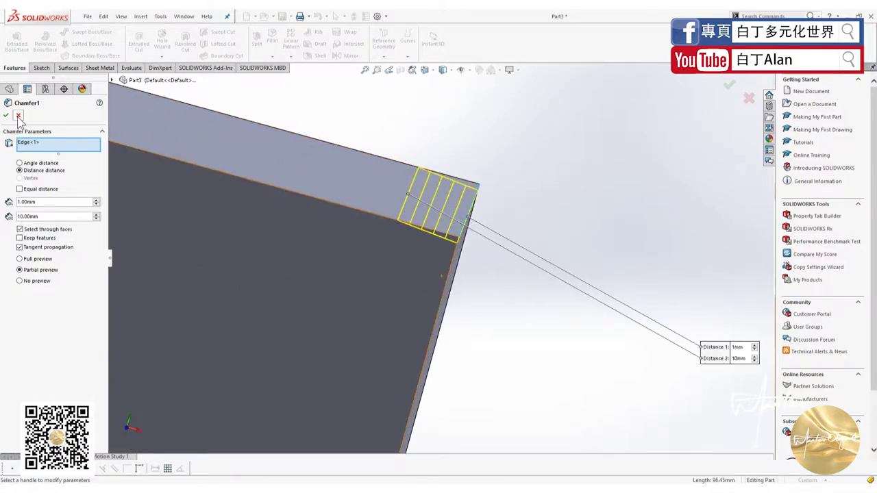
pyautogui.doubleClick(53, 202)
pyautogui.write('10')
pyautogui.press('Return')
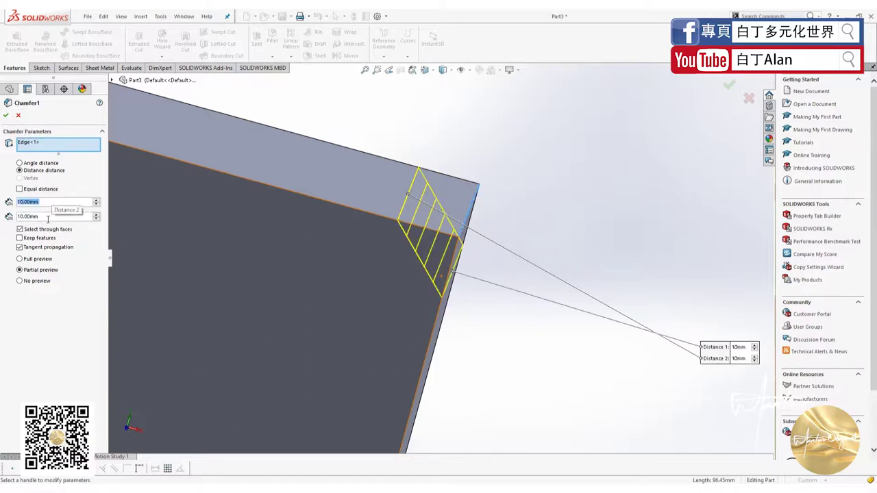
pyautogui.click(6, 115)
pyautogui.scroll(2, 333, 178)
# Step: Delete Boss-Extrude1 along with its chamfer, leaving Sketch1 selected
pyautogui.scroll(3, 329, 195)
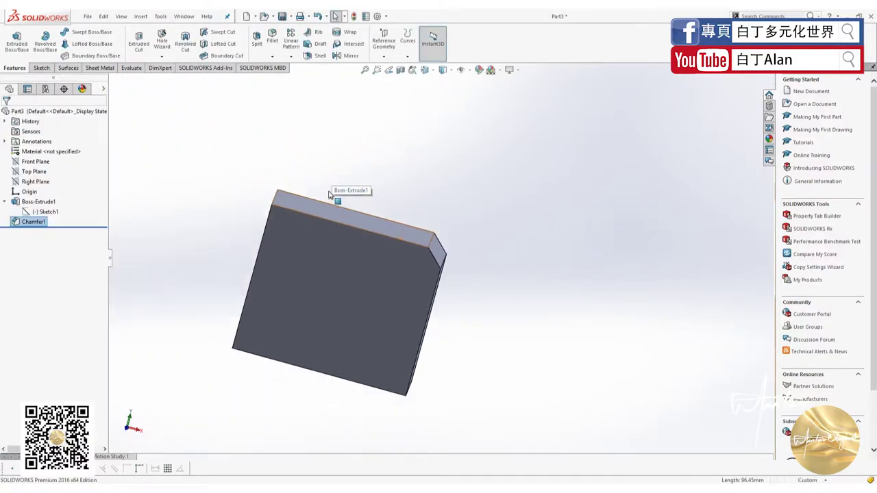
pyautogui.hotkey('ctrl', '7')
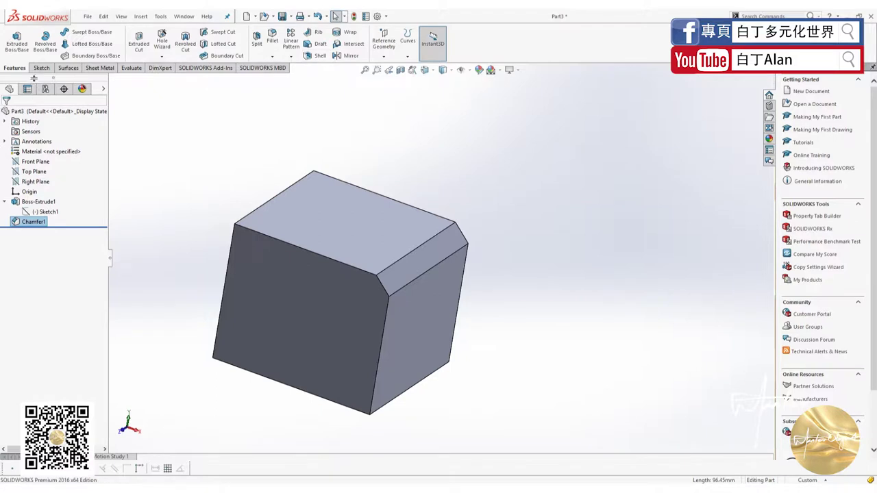
pyautogui.click(39, 68)
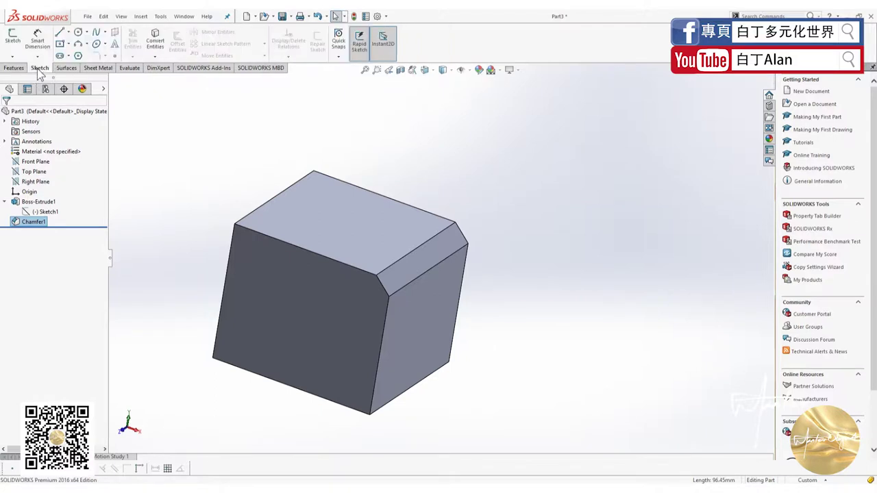
pyautogui.click(438, 194)
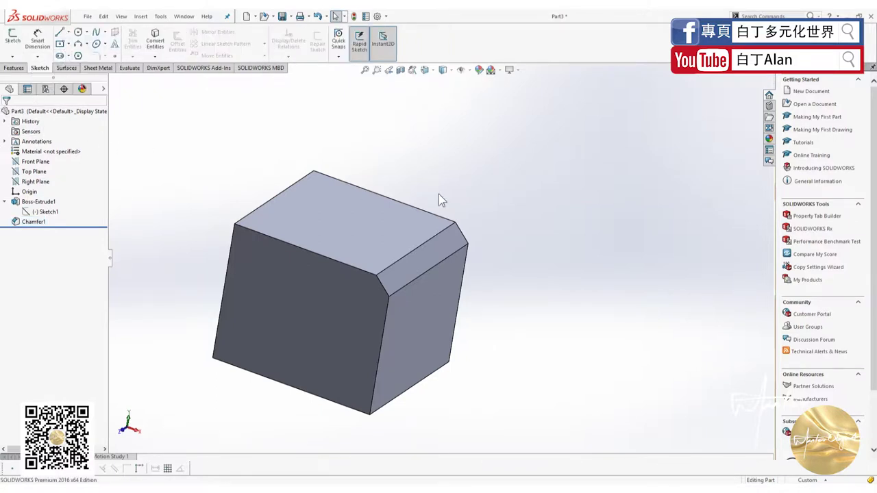
pyautogui.click(33, 202)
pyautogui.press('Delete')
pyautogui.press('Return')
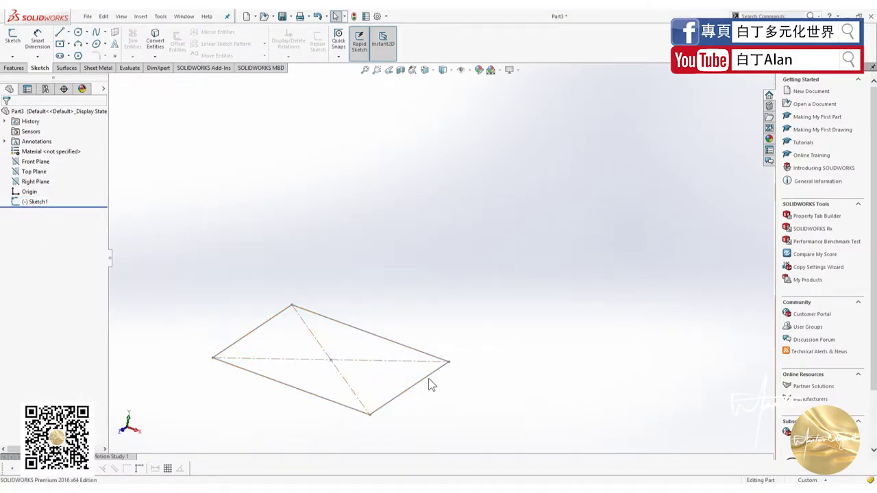
pyautogui.click(25, 203)
# Step: Edit Sketch1, dimension the rectangle's left and bottom edges to 10, and exit
pyautogui.rightClick(27, 202)
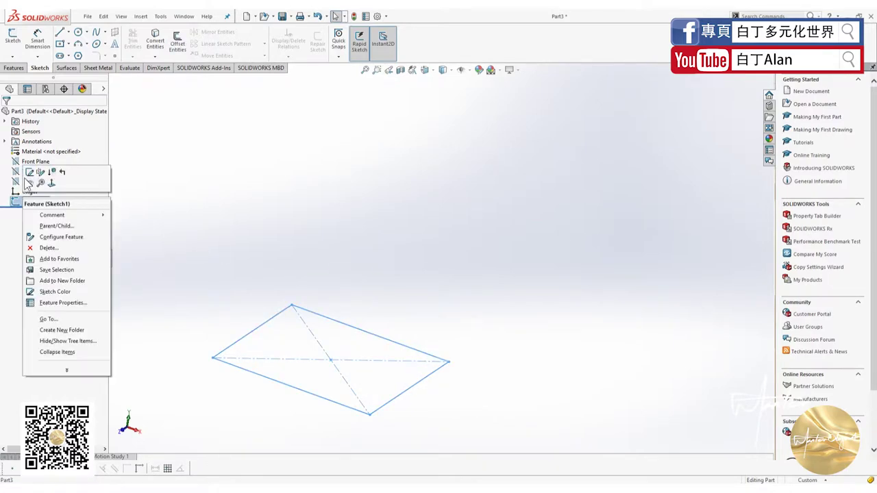
pyautogui.click(48, 185)
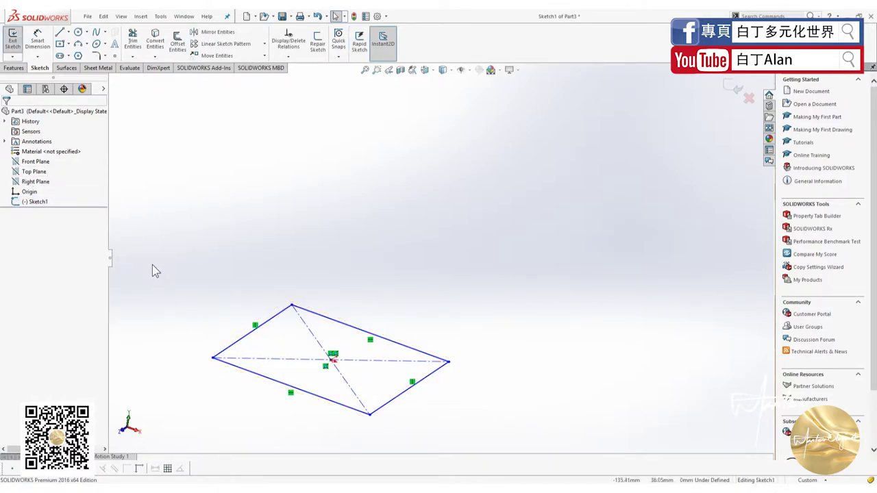
pyautogui.hotkey('ctrl', '8')
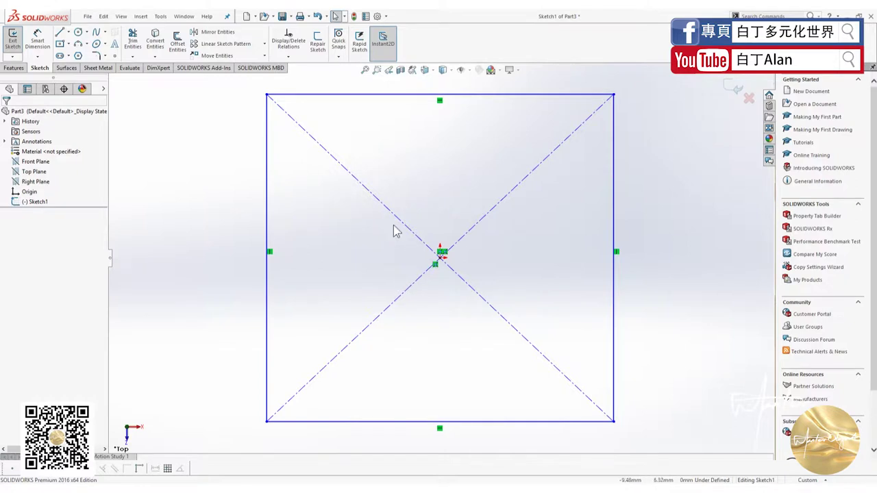
pyautogui.click(47, 44)
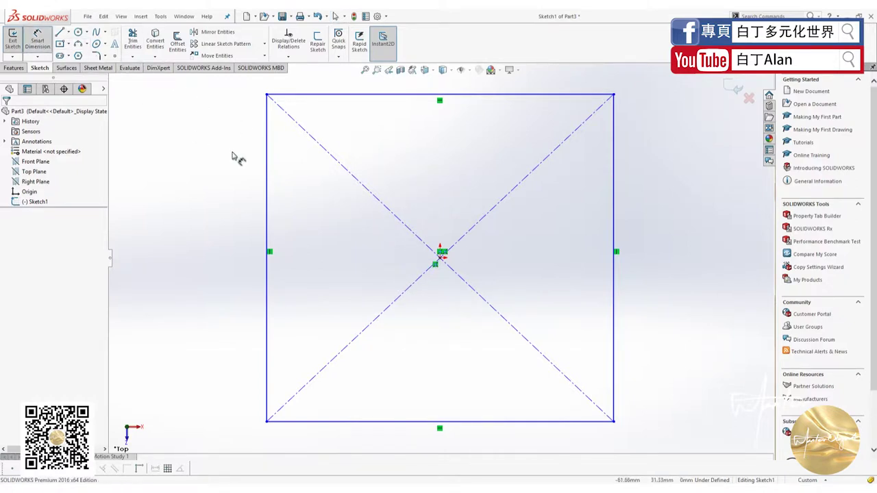
pyautogui.click(267, 167)
pyautogui.click(211, 222)
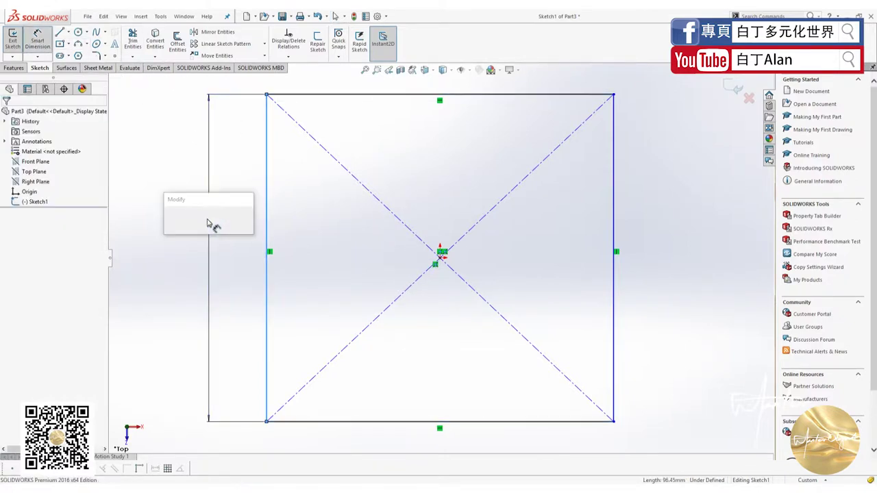
pyautogui.write('10')
pyautogui.press('Return')
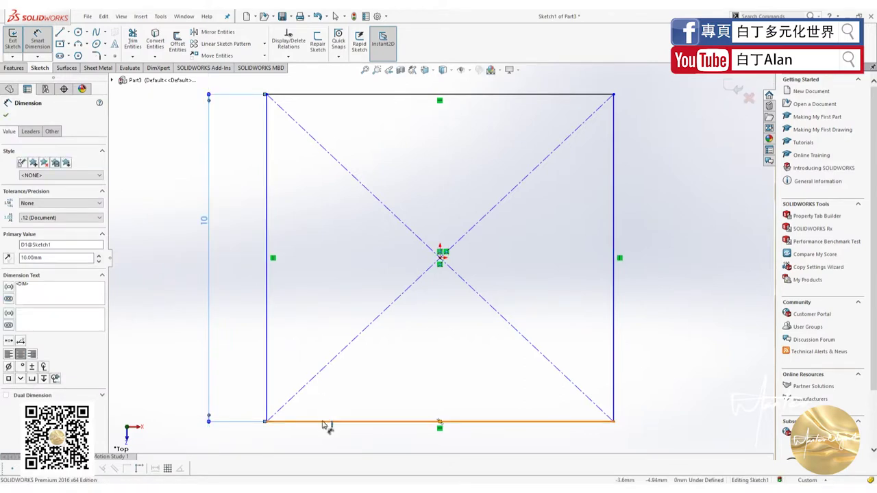
pyautogui.click(323, 421)
pyautogui.click(326, 436)
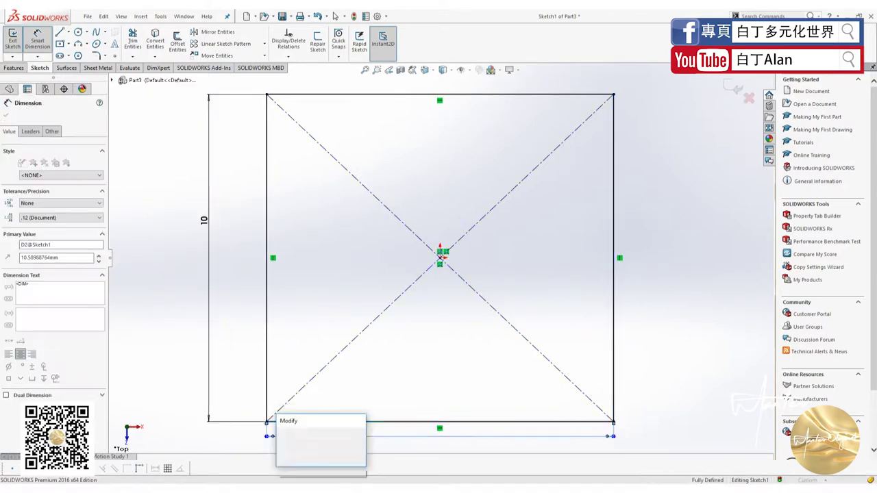
pyautogui.click(5, 115)
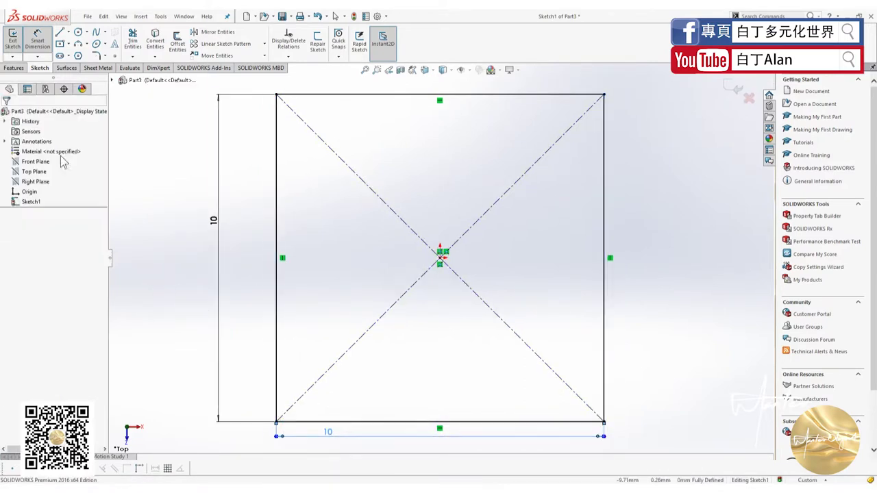
pyautogui.click(733, 88)
# Step: Extrude Sketch1 10 mm into a cube and view its top face normal-to
pyautogui.moveTo(621, 294); pyautogui.dragTo(597, 272, button='middle')
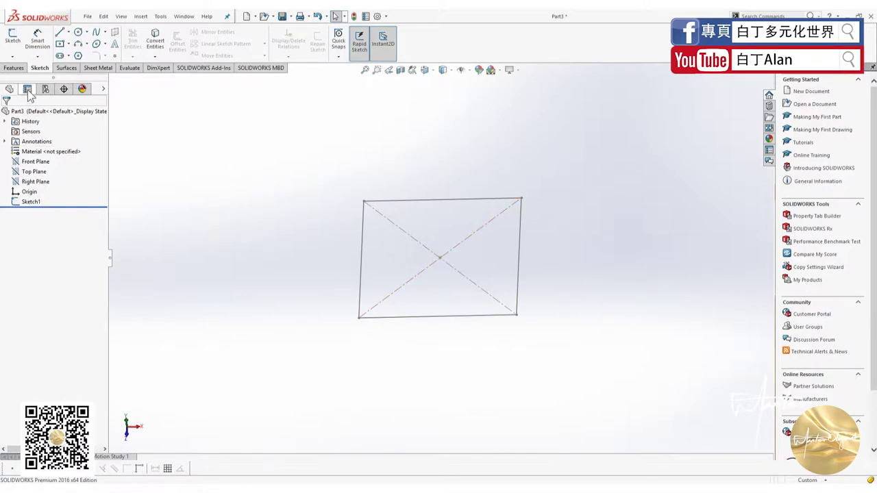
pyautogui.click(14, 68)
pyautogui.click(17, 42)
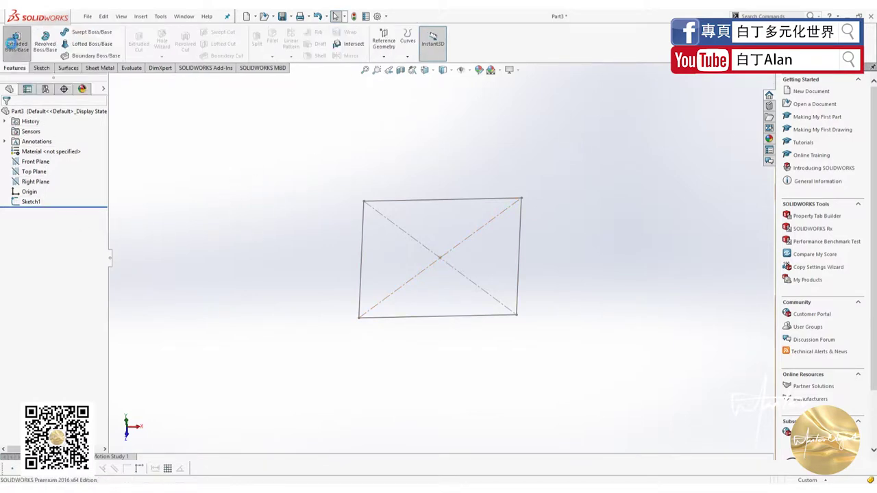
pyautogui.click(383, 205)
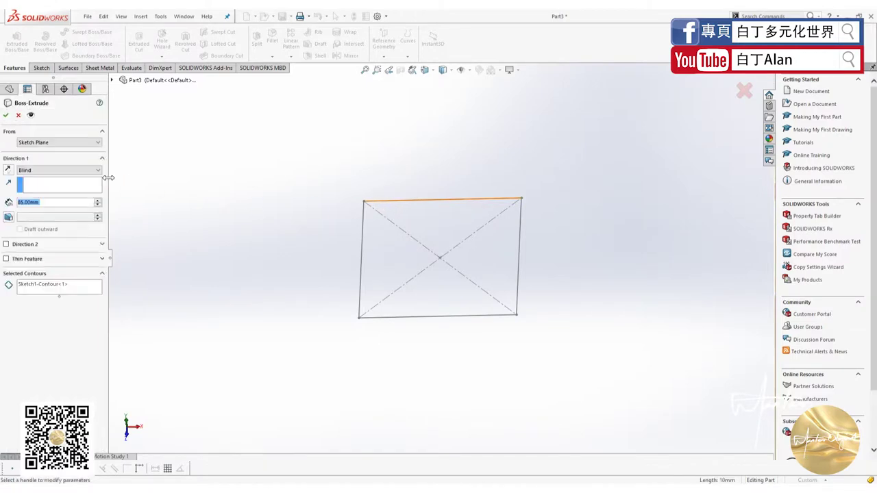
pyautogui.write('10')
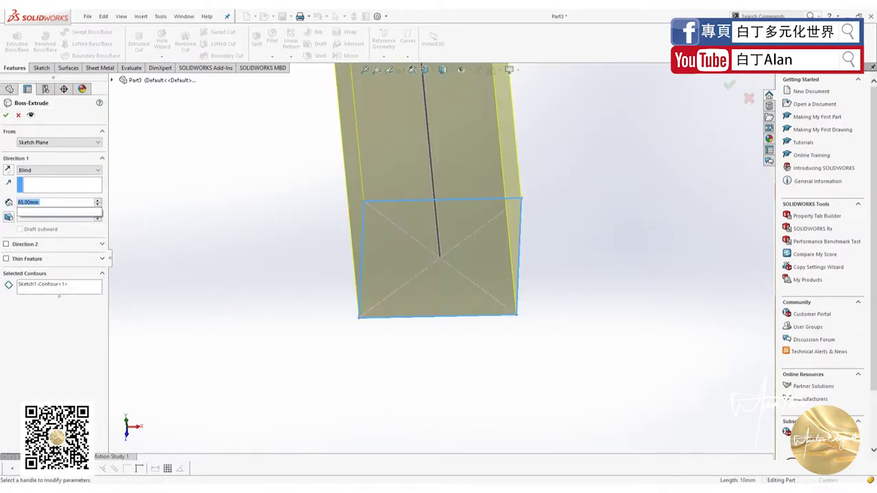
pyautogui.press('Return')
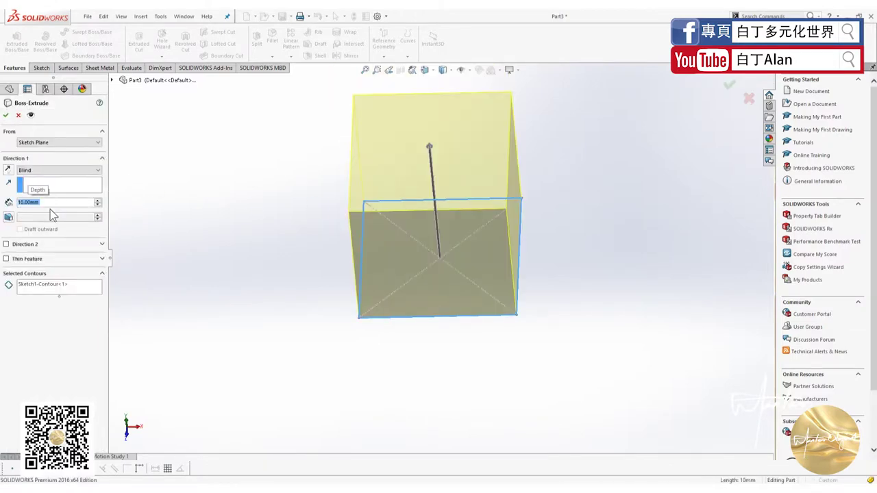
pyautogui.press('Return')
pyautogui.click(367, 165)
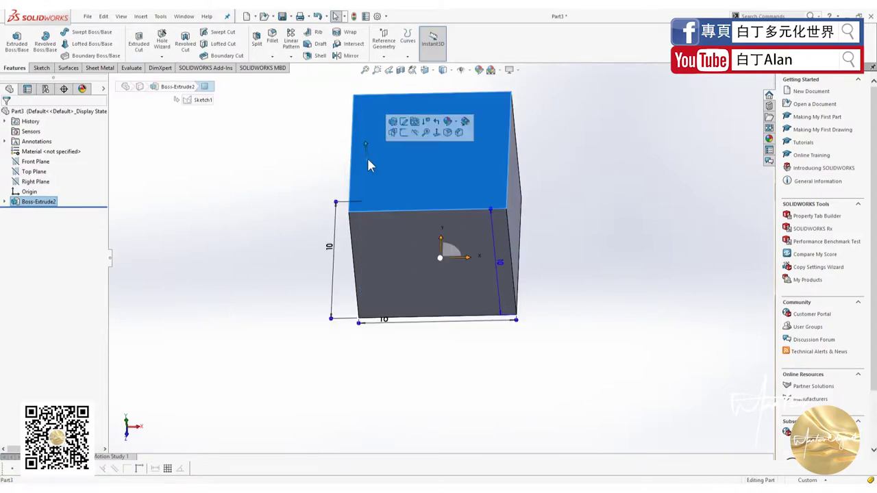
pyautogui.hotkey('ctrl', '8')
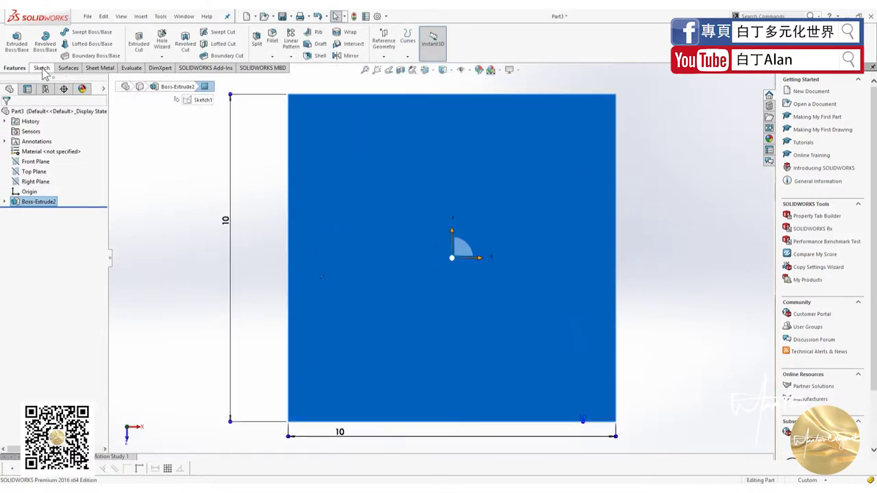
# Step: Draw a center rectangle from the origin on the cube's top face
pyautogui.click(41, 68)
pyautogui.click(61, 43)
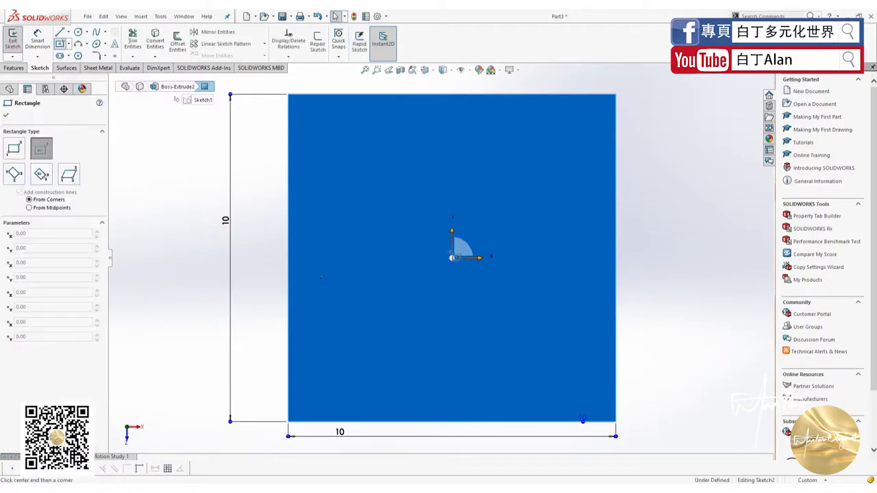
pyautogui.click(452, 257)
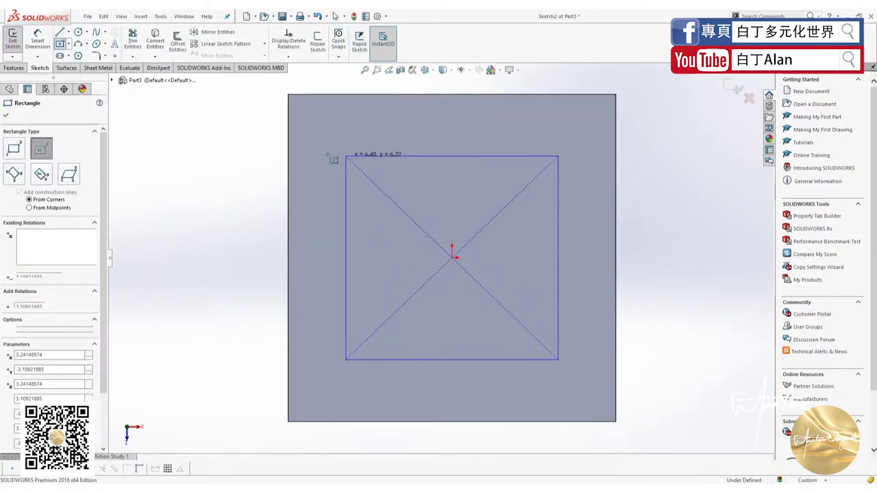
pyautogui.click(346, 156)
pyautogui.click(346, 201)
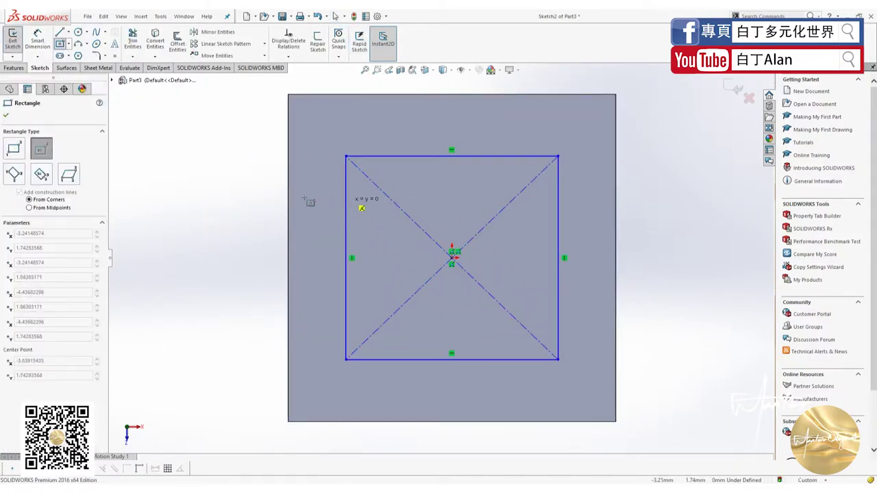
pyautogui.press('Escape')
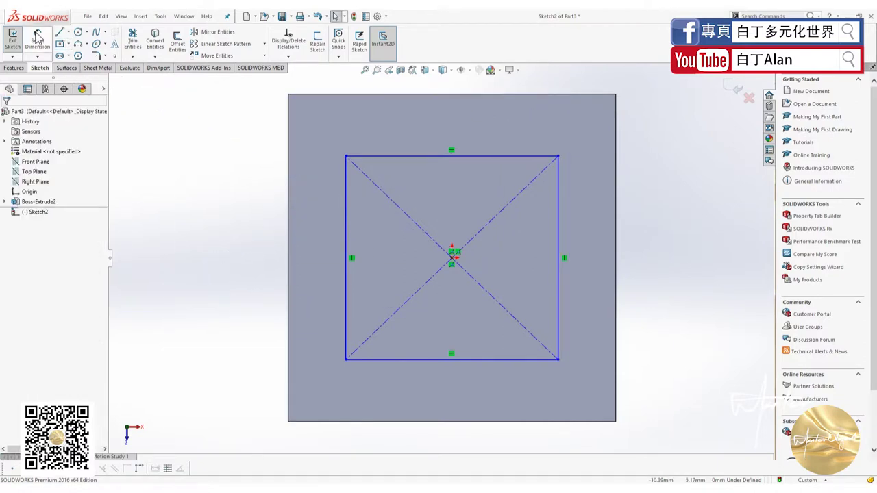
# Step: Dimension the rectangle's left and top edges 1 mm from the cube's edges
pyautogui.click(346, 189)
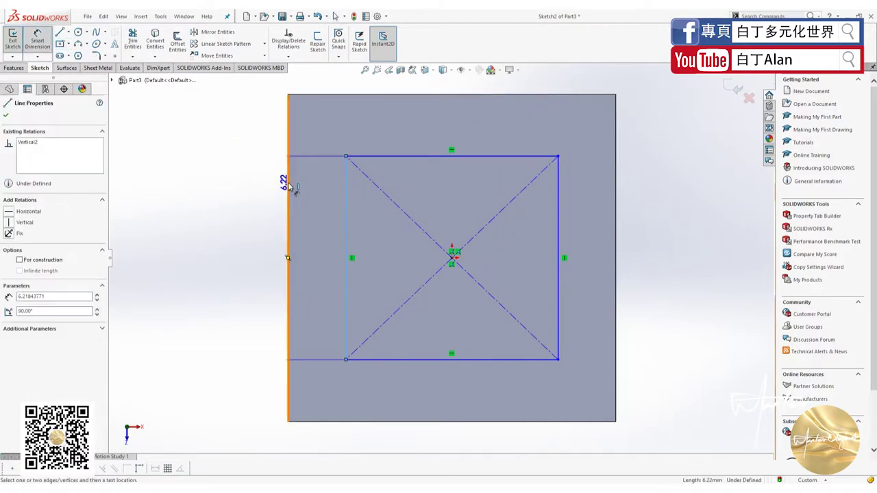
pyautogui.click(288, 182)
pyautogui.click(322, 210)
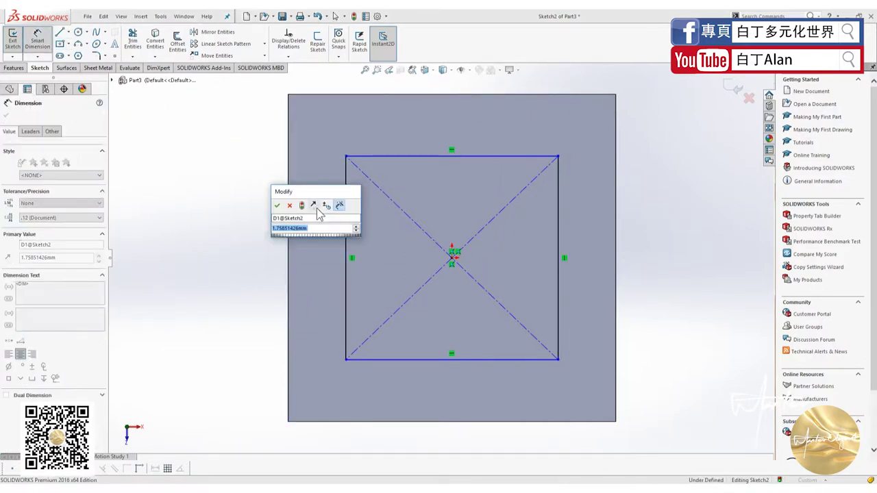
pyautogui.write('1')
pyautogui.press('Return')
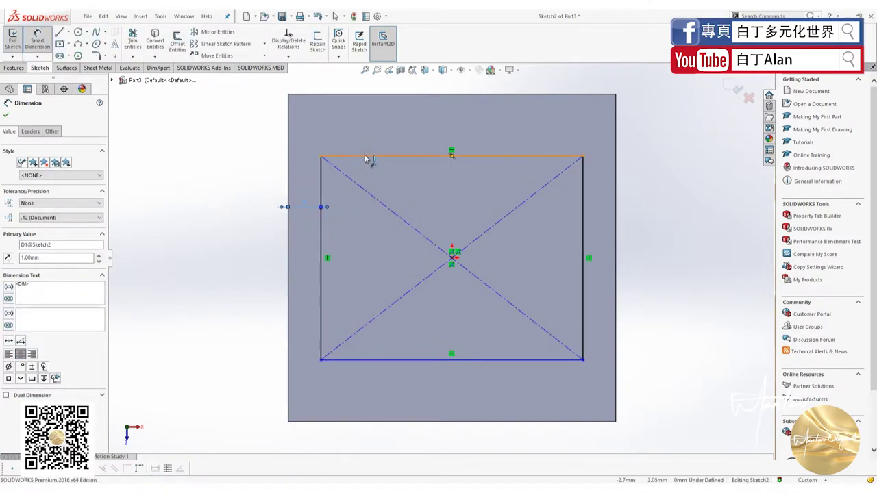
pyautogui.click(364, 157)
pyautogui.click(362, 95)
pyautogui.click(363, 121)
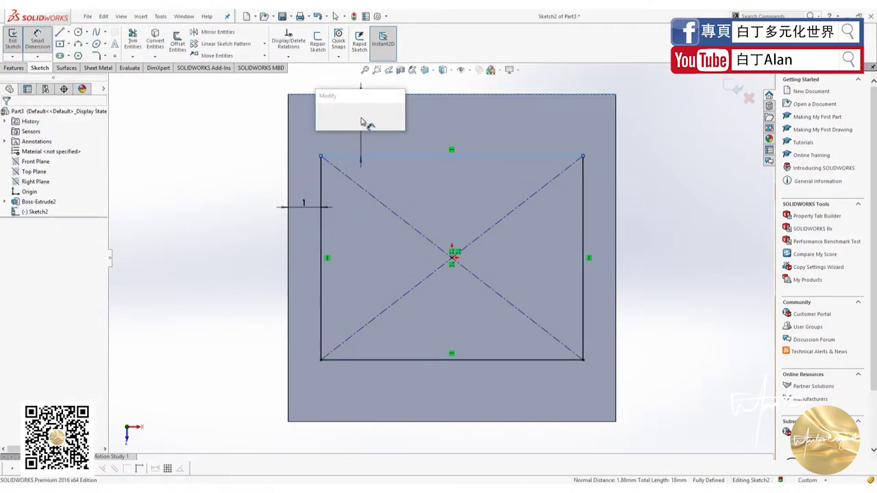
pyautogui.write('1.00mm')
pyautogui.press('Return')
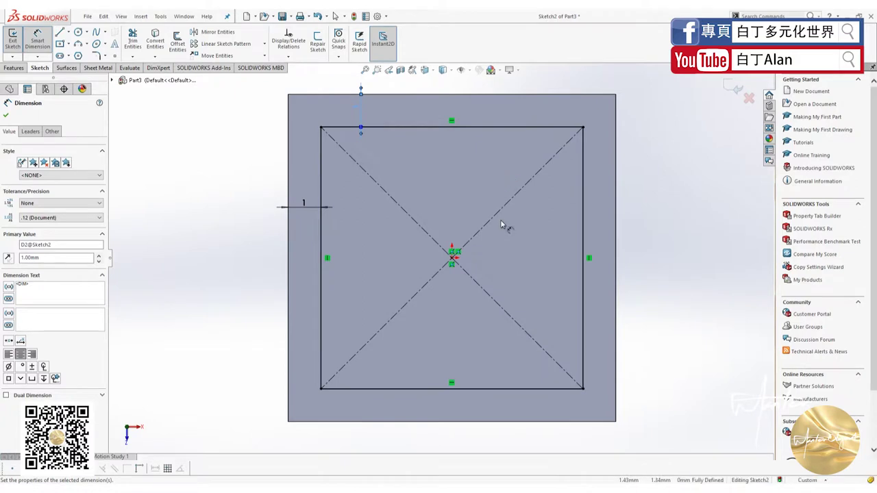
pyautogui.press('Escape')
pyautogui.press('Escape')
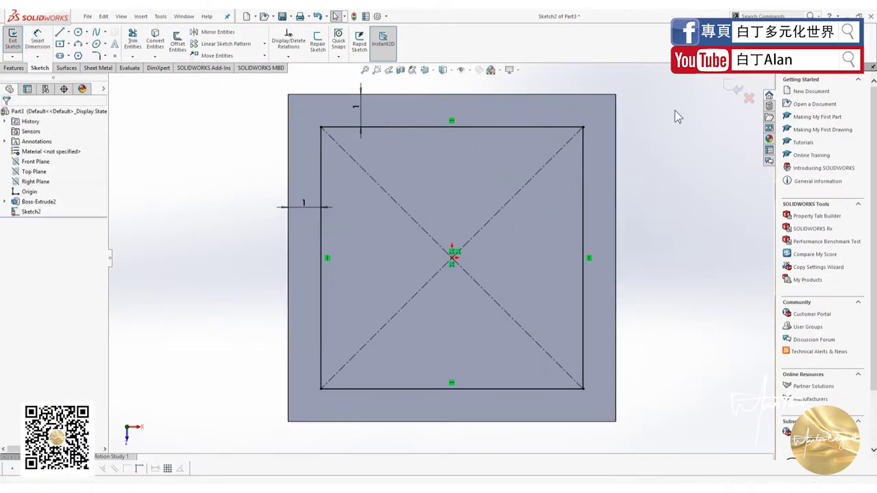
pyautogui.click(13, 68)
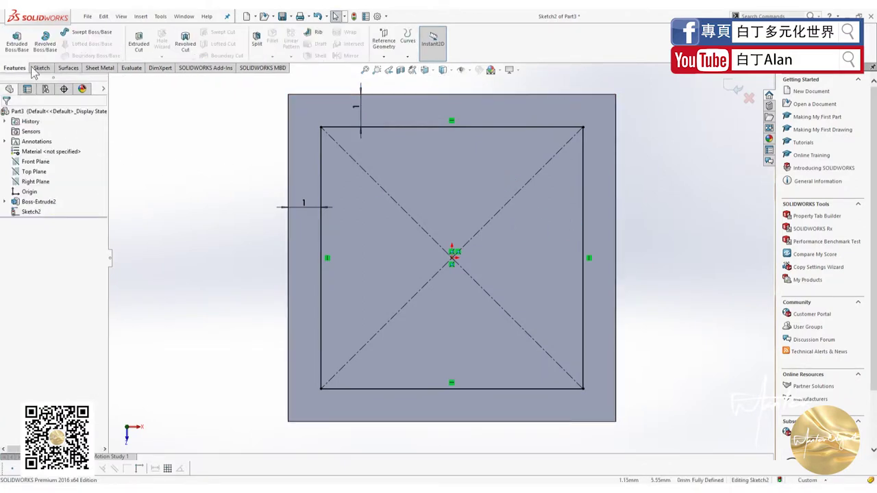
# Step: Cut the inset rectangle 2 mm deep (Blind) into the cube's top face
pyautogui.click(145, 47)
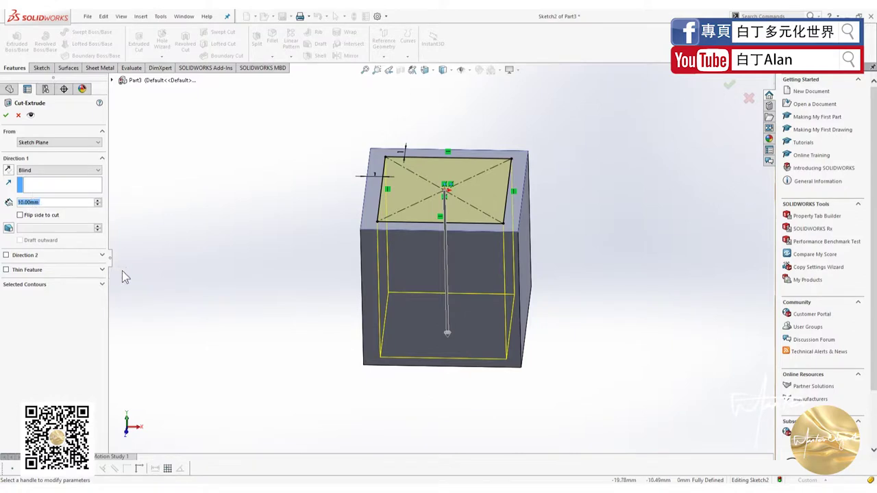
pyautogui.write('2')
pyautogui.press('Return')
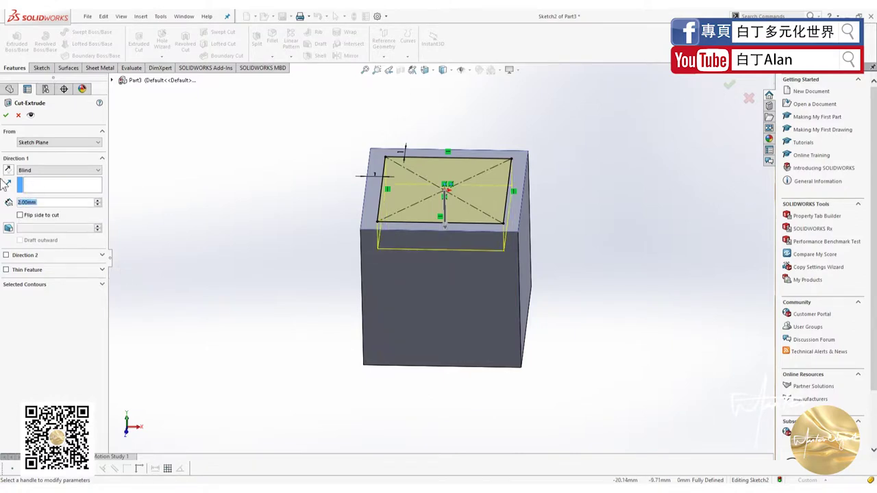
pyautogui.click(5, 114)
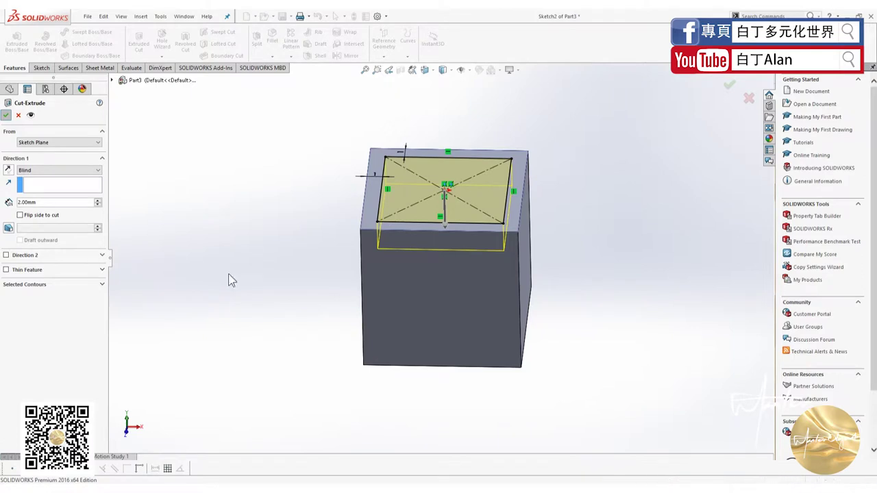
pyautogui.moveTo(228, 280); pyautogui.dragTo(237, 302, button='middle')
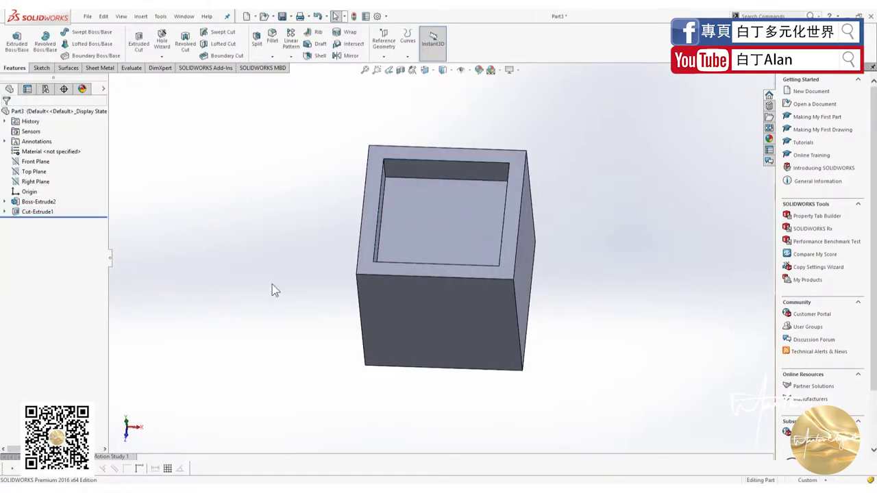
# Step: Shell the part 2 mm thick with the pocket floor removed
pyautogui.click(317, 57)
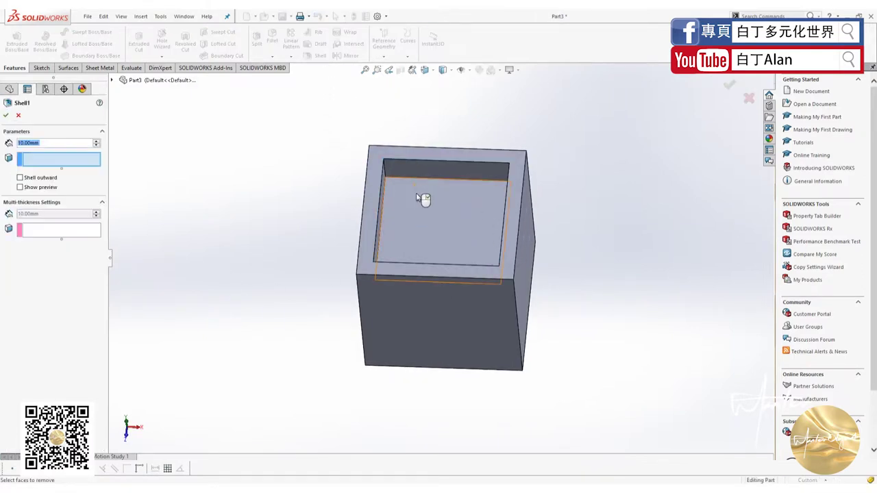
pyautogui.click(427, 209)
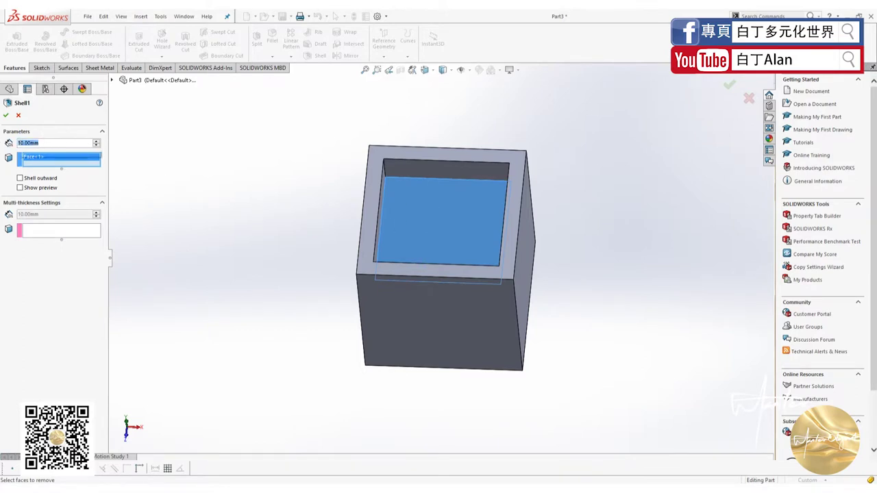
pyautogui.write('2')
pyautogui.click(6, 115)
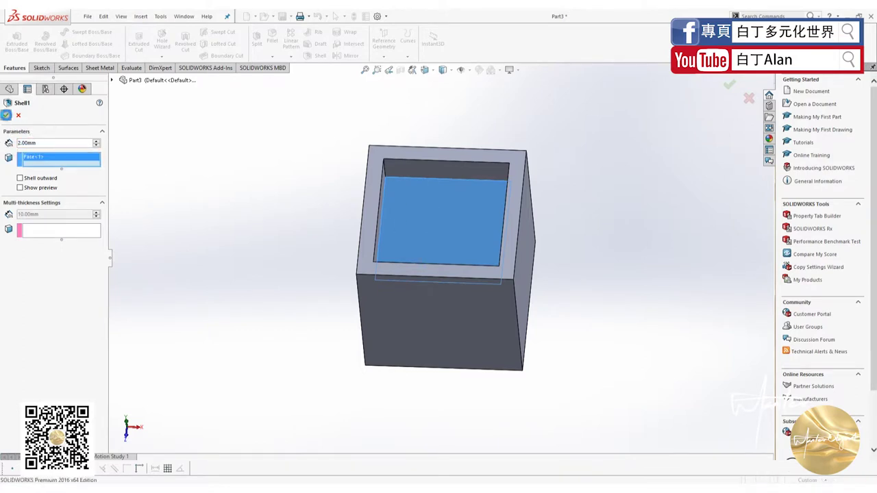
# Step: Inspect the hollow box, then undo Shell1 to restore the pocketed cube
pyautogui.moveTo(416, 221); pyautogui.dragTo(426, 241, button='middle')
pyautogui.scroll(-5, 404, 212)
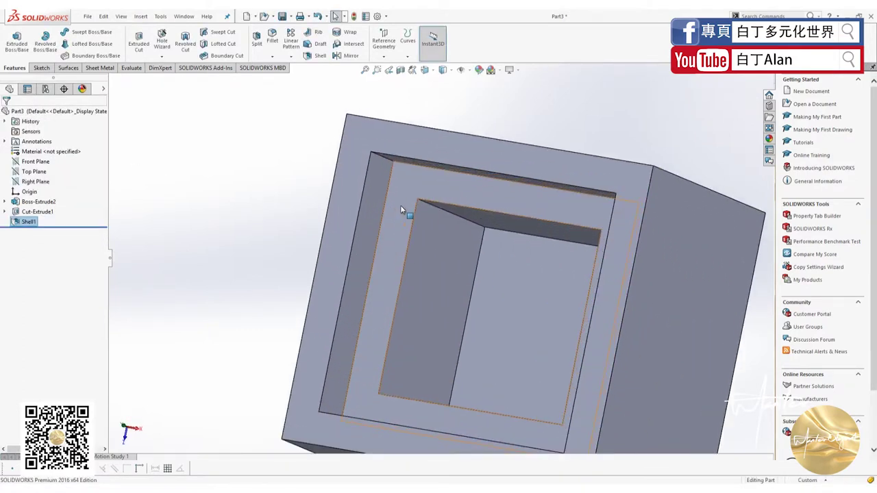
pyautogui.moveTo(401, 206); pyautogui.dragTo(456, 282, button='middle')
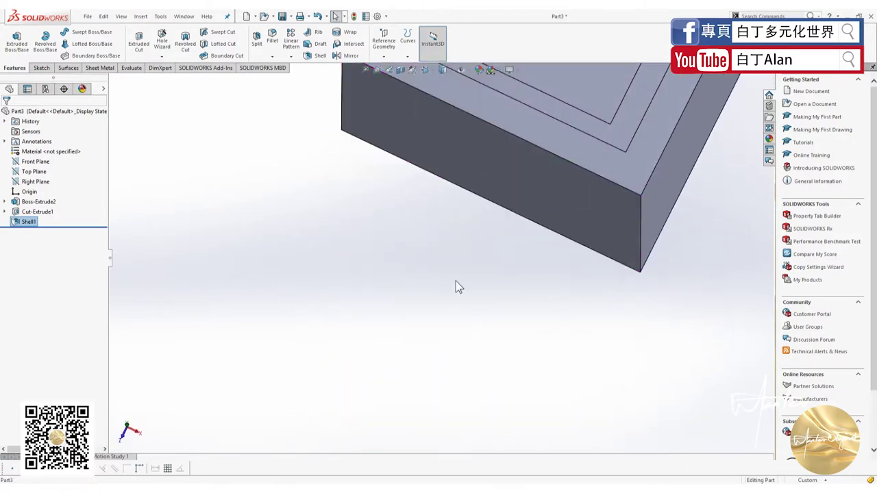
pyautogui.hotkey('ctrl', 'shift', 'z')
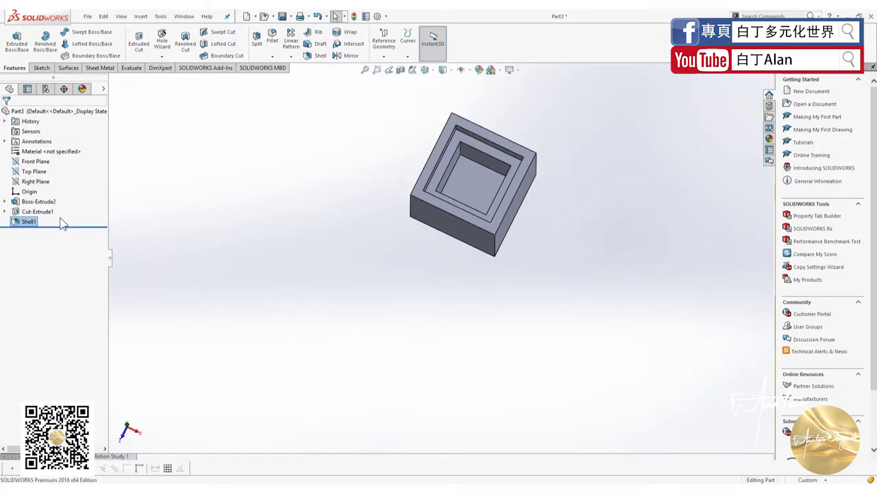
pyautogui.hotkey('ctrl', 'z')
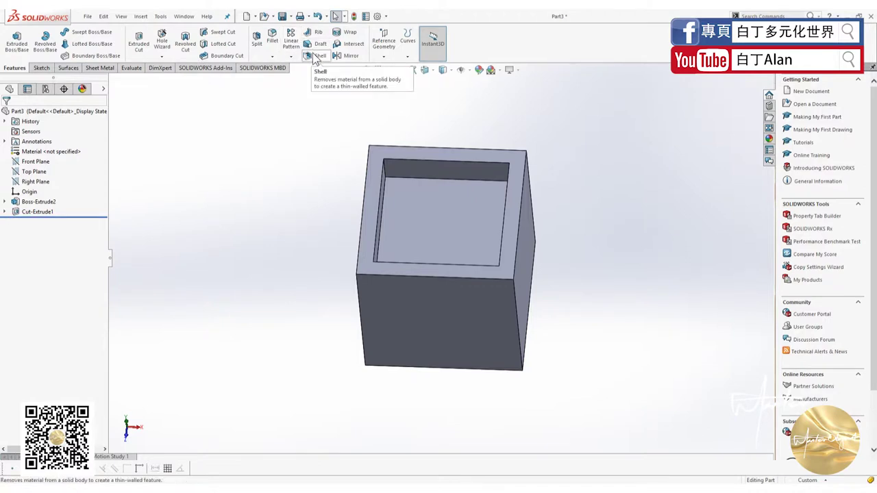
pyautogui.click(315, 59)
pyautogui.moveTo(417, 336); pyautogui.dragTo(420, 156, button='middle')
pyautogui.click(418, 259)
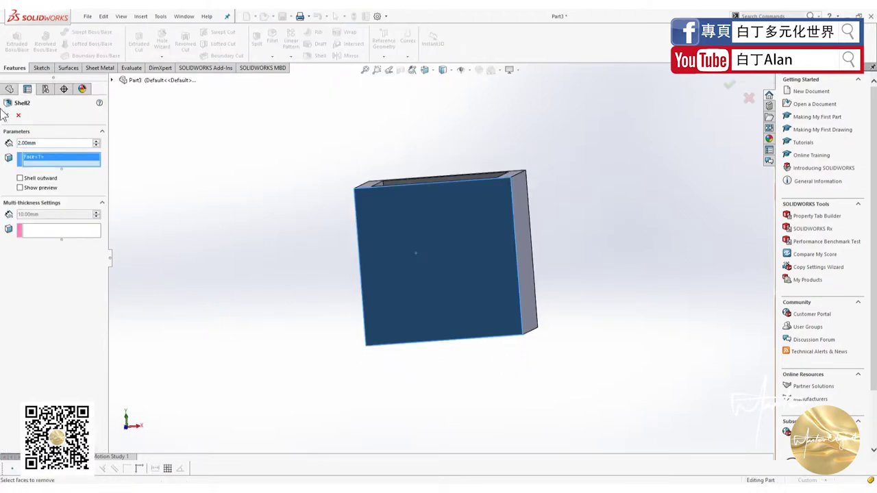
pyautogui.press('Return')
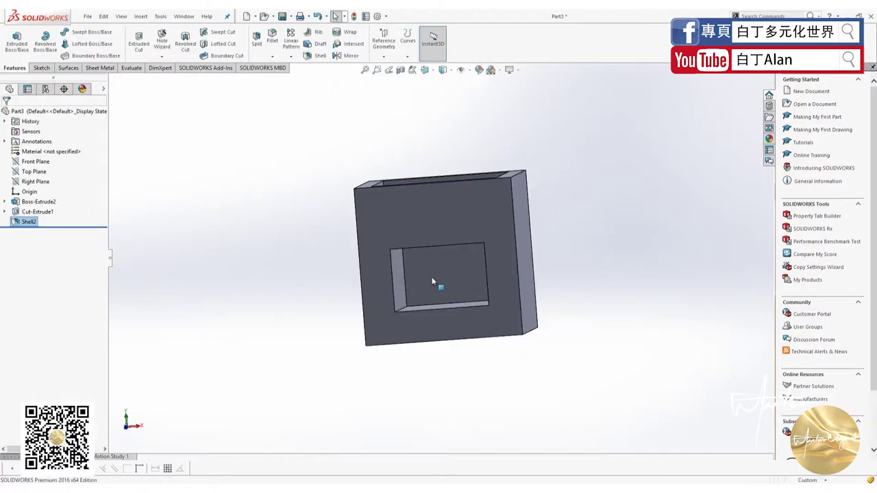
pyautogui.moveTo(432, 277)
pyautogui.mouseDown(button='middle')
pyautogui.moveTo(419, 314)
pyautogui.moveTo(399, 229)
pyautogui.mouseUp(button='middle')
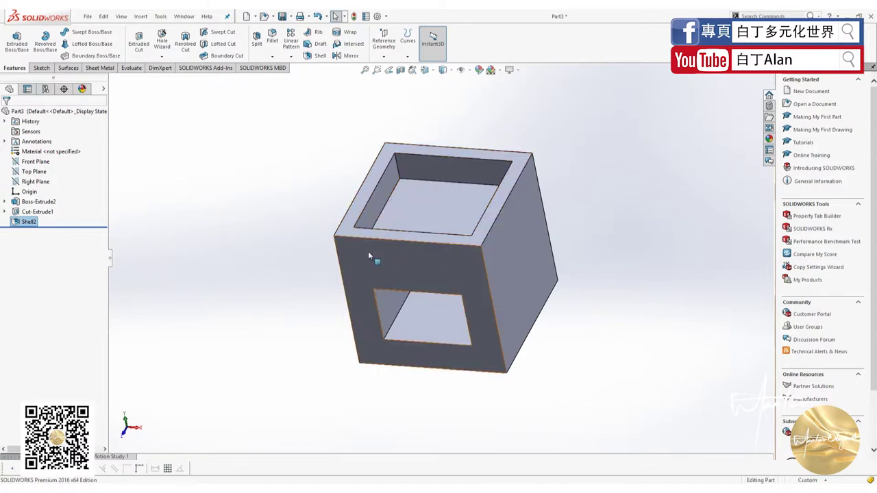
pyautogui.moveTo(407, 304)
pyautogui.mouseDown(button='middle')
pyautogui.moveTo(414, 232)
pyautogui.moveTo(411, 246)
pyautogui.moveTo(369, 185)
pyautogui.mouseUp(button='middle')
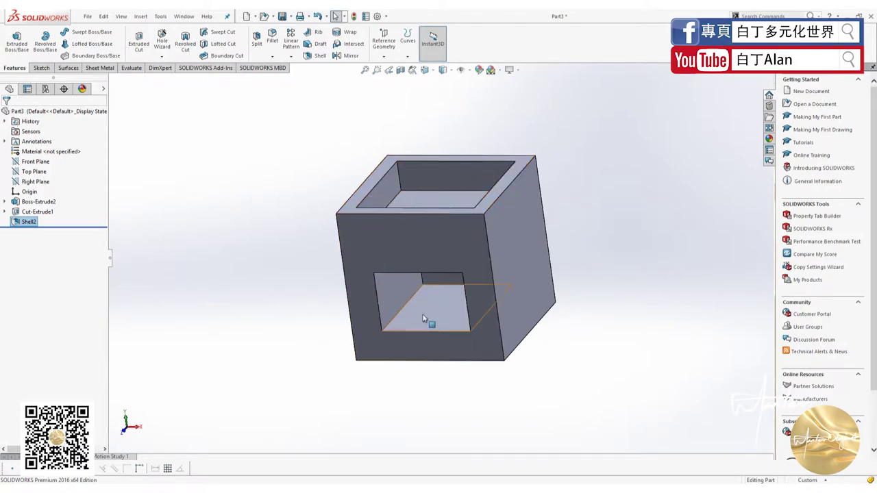
pyautogui.moveTo(393, 235); pyautogui.dragTo(398, 216, button='middle')
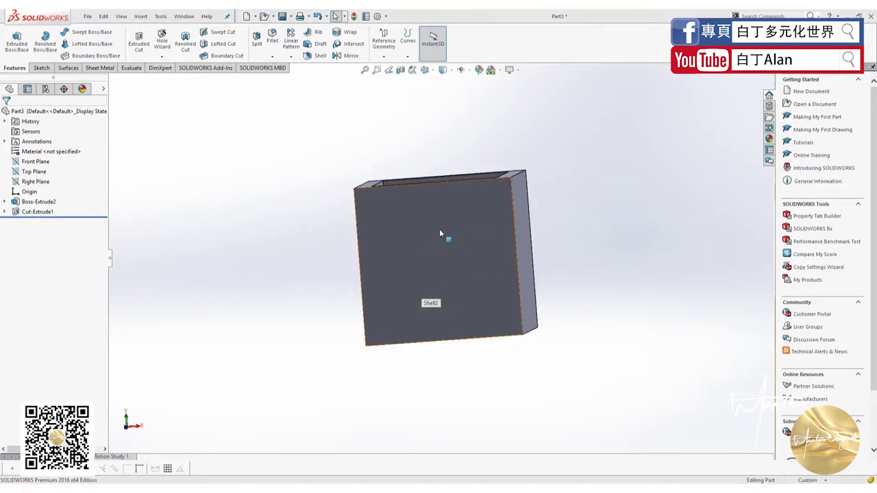
# Step: Shell the cube with its front face removed, creating Shell3
pyautogui.click(449, 313)
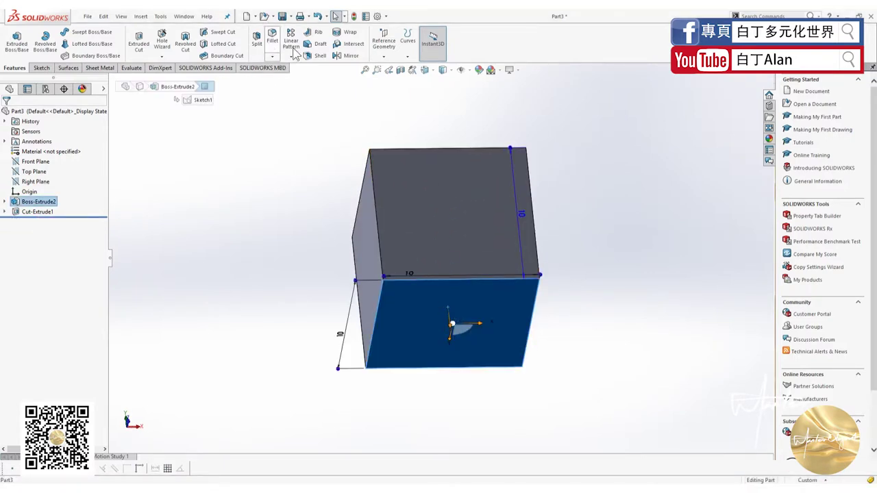
pyautogui.click(312, 56)
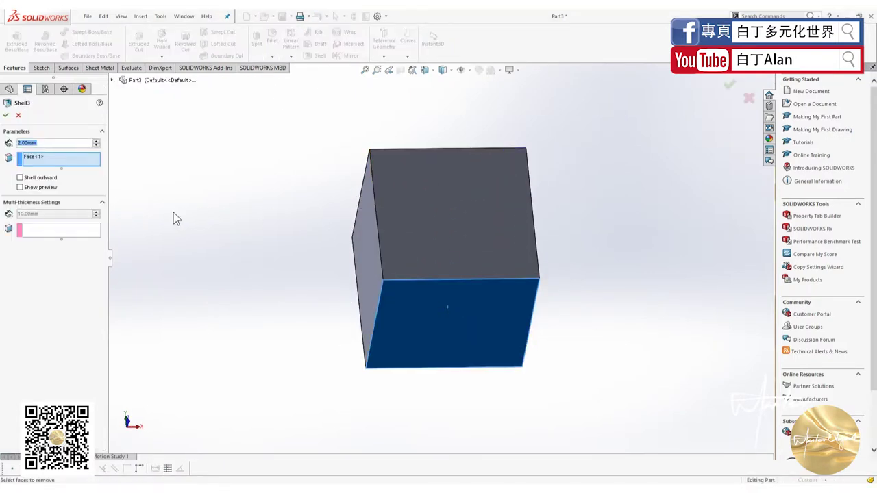
pyautogui.click(7, 116)
pyautogui.moveTo(456, 382); pyautogui.dragTo(452, 223, button='middle')
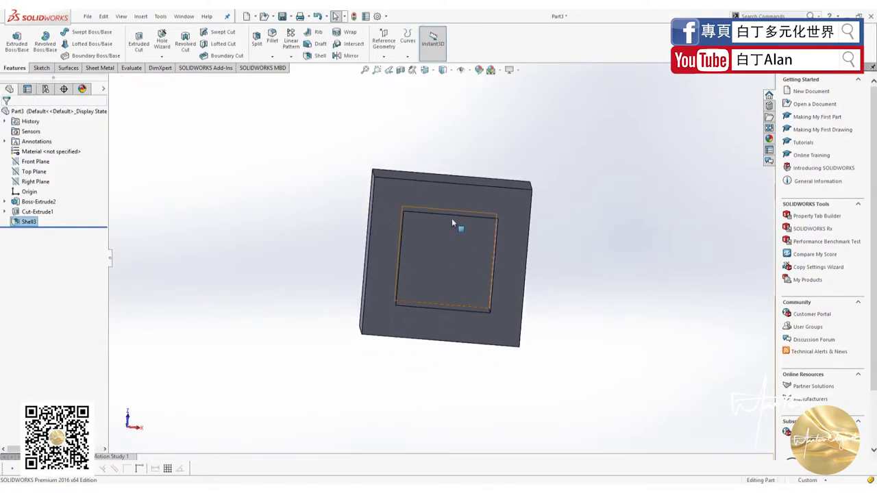
# Step: Edit Shell3 to a 1 mm wall thickness and check the open box
pyautogui.rightClick(35, 223)
pyautogui.click(43, 194)
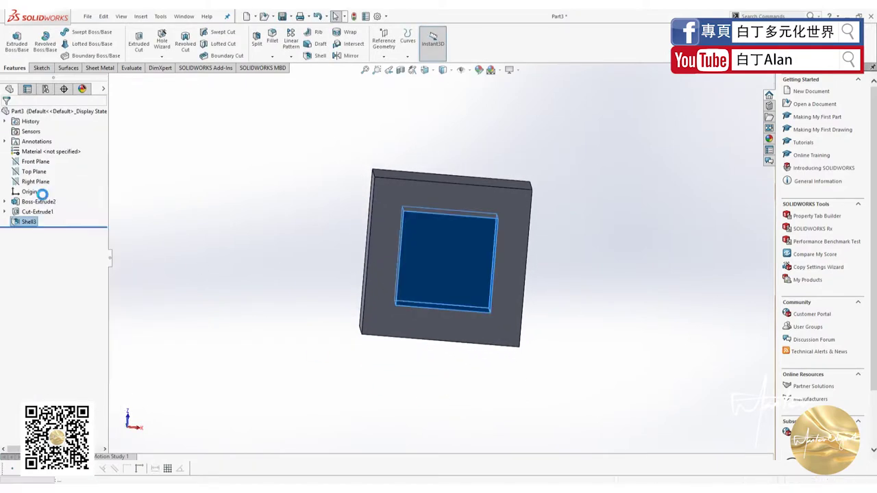
pyautogui.write('1')
pyautogui.press('Return')
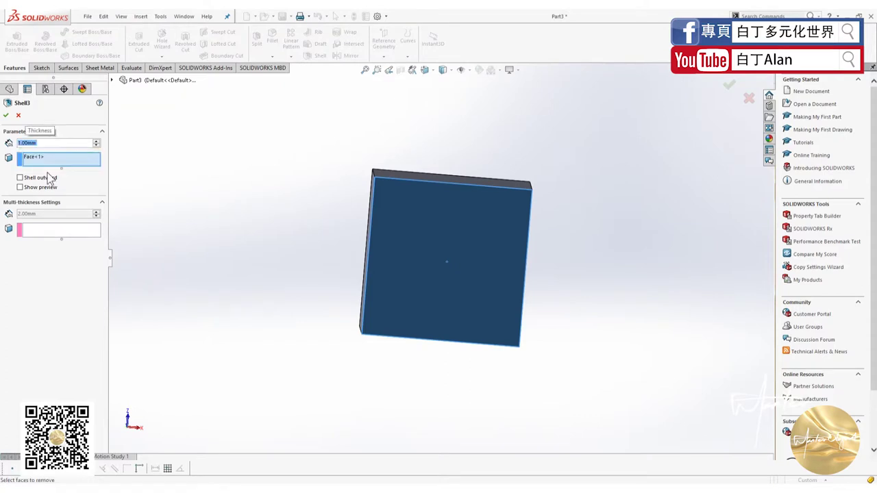
pyautogui.click(6, 116)
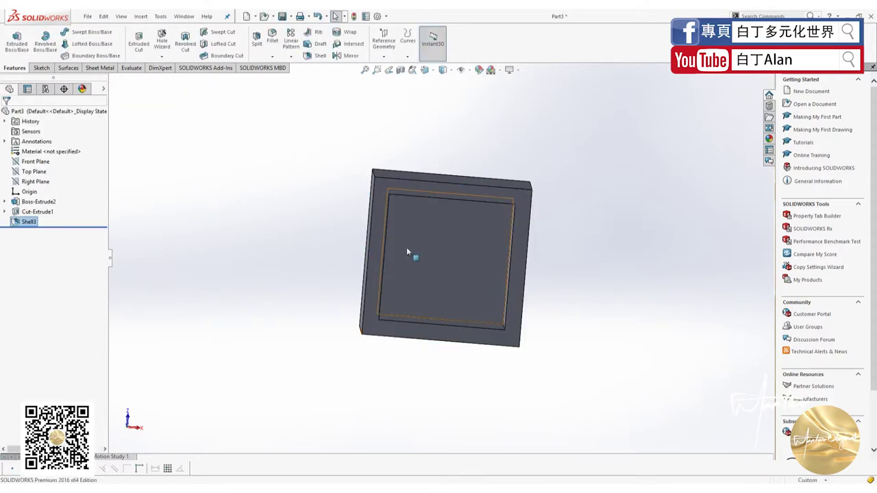
pyautogui.moveTo(386, 450); pyautogui.dragTo(381, 187, button='middle')
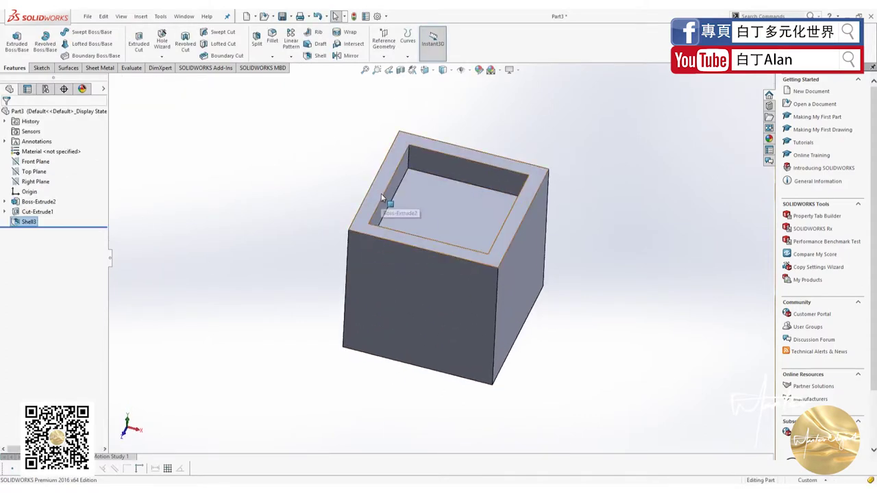
pyautogui.click(380, 198)
pyautogui.moveTo(378, 250)
pyautogui.mouseDown(button='middle')
pyautogui.moveTo(403, 159)
pyautogui.moveTo(382, 174)
pyautogui.mouseUp(button='middle')
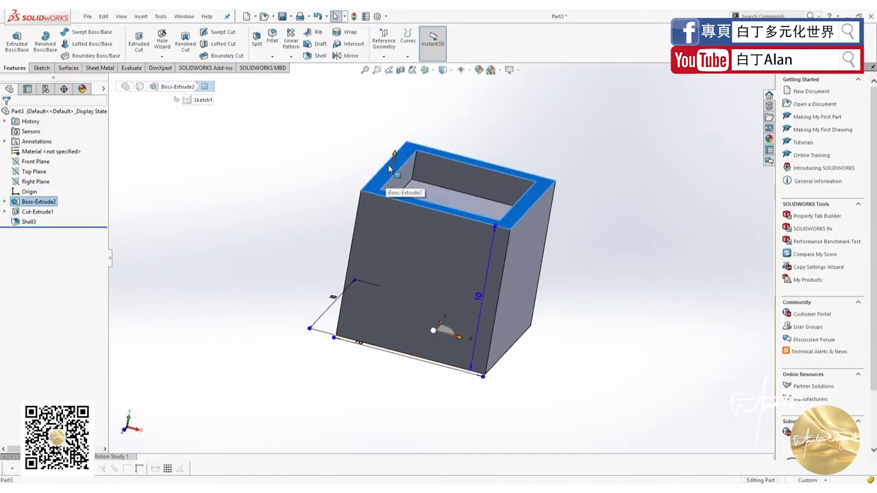
# Step: Edit Shell3 to a 0.5 mm wall thickness
pyautogui.click(29, 222)
pyautogui.rightClick(27, 221)
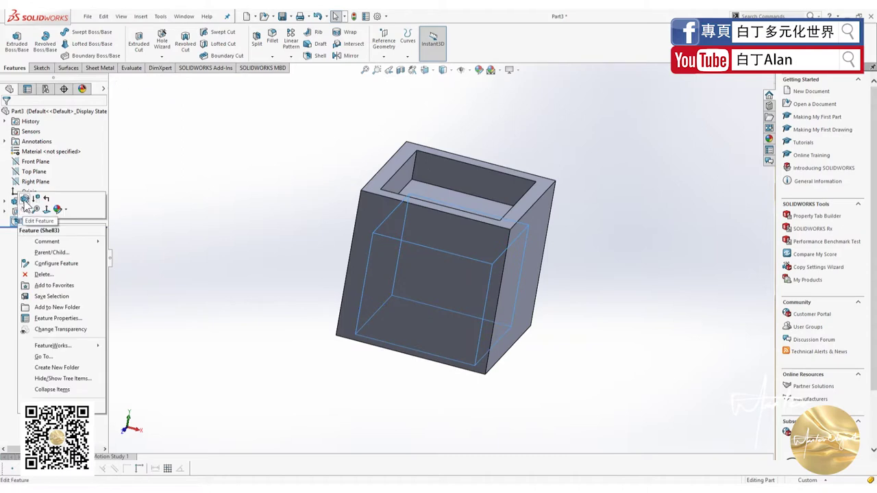
pyautogui.click(25, 200)
pyautogui.write('0.5')
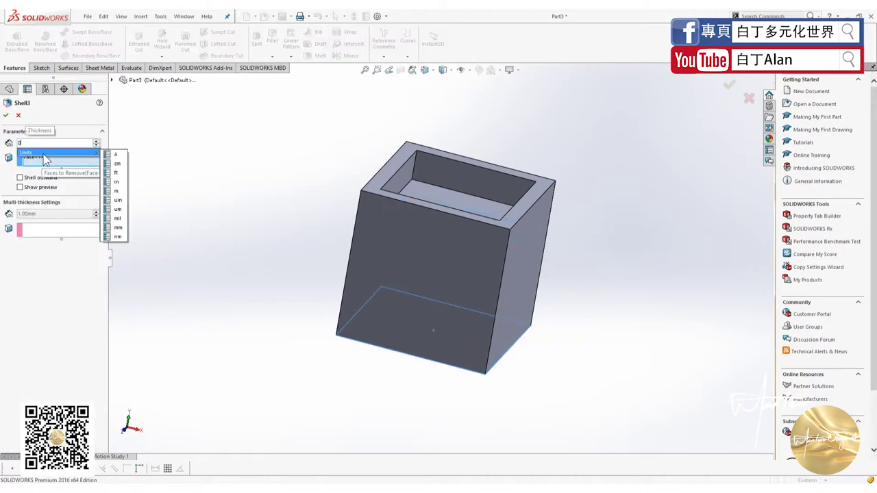
pyautogui.press('Return')
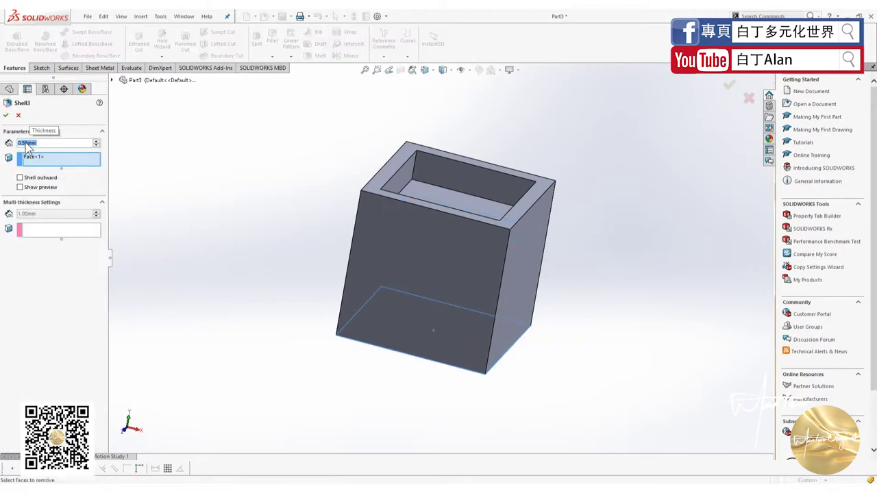
pyautogui.click(26, 143)
pyautogui.write('0.4')
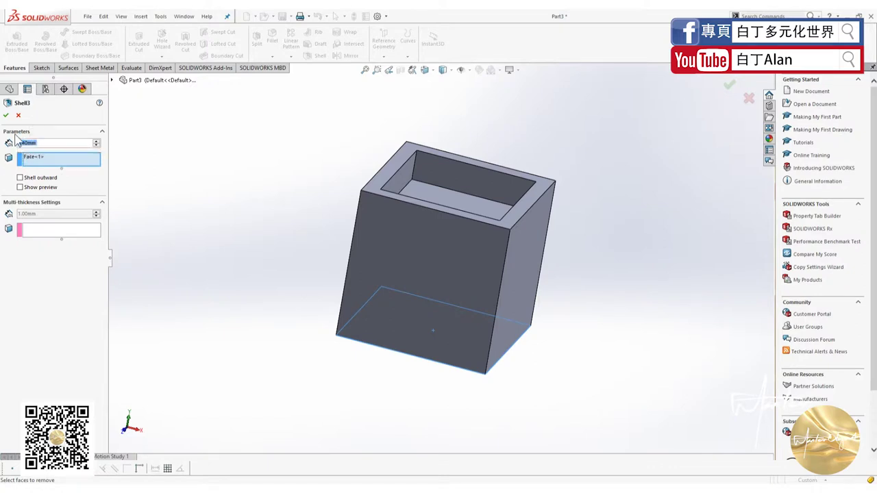
pyautogui.click(6, 115)
# Step: Orbit and zoom to check the thin inner and outer walls
pyautogui.moveTo(367, 245)
pyautogui.mouseDown(button='middle')
pyautogui.moveTo(415, 64)
pyautogui.moveTo(411, 171)
pyautogui.mouseUp(button='middle')
pyautogui.scroll(-3, 411, 171)
pyautogui.scroll(-3, 457, 226)
pyautogui.moveTo(457, 220)
pyautogui.mouseDown(button='middle')
pyautogui.moveTo(473, 189)
pyautogui.moveTo(474, 215)
pyautogui.mouseUp(button='middle')
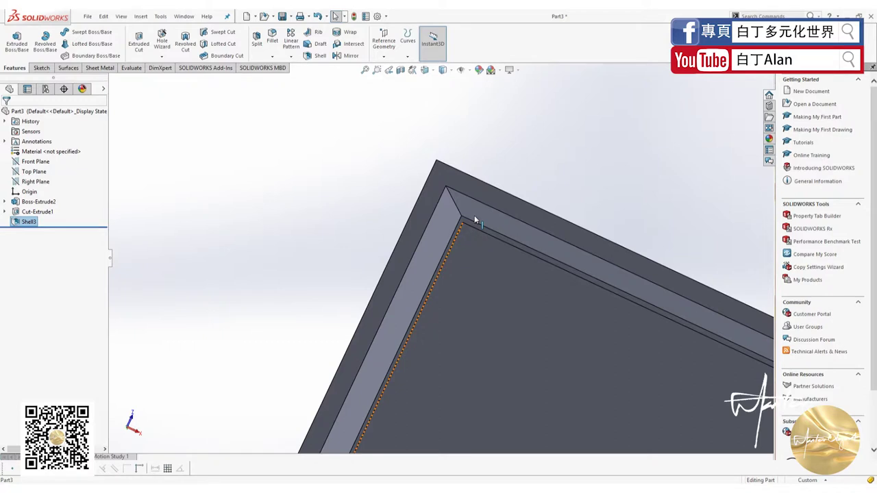
pyautogui.moveTo(474, 215); pyautogui.dragTo(505, 261, button='middle')
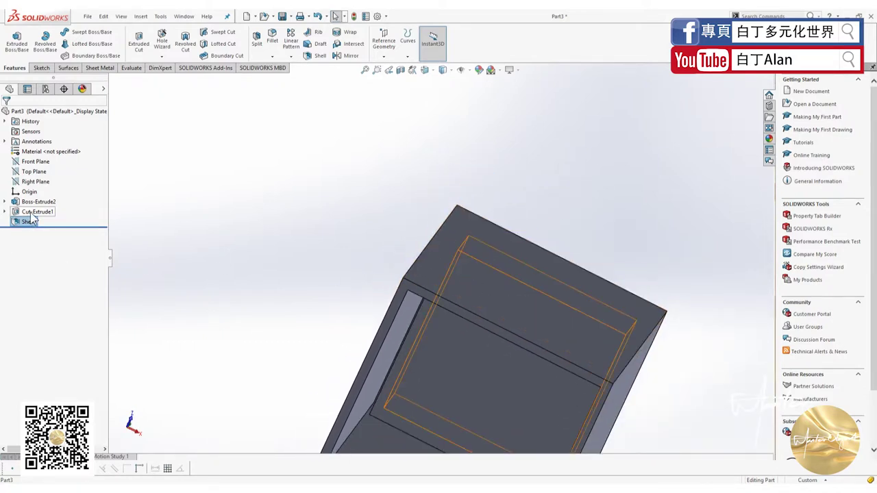
# Step: Delete Sketch2 under Cut-Extrude1, then delete the Shell3 feature
pyautogui.click(29, 212)
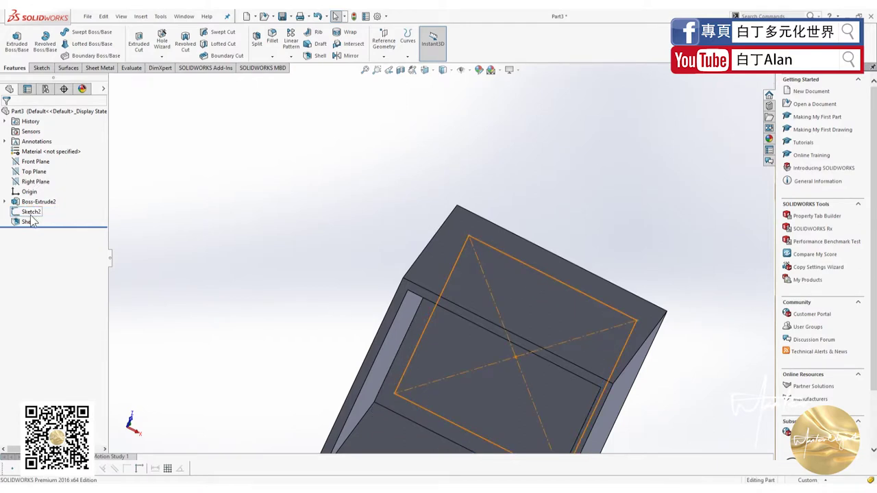
pyautogui.click(25, 214)
pyautogui.press('Delete')
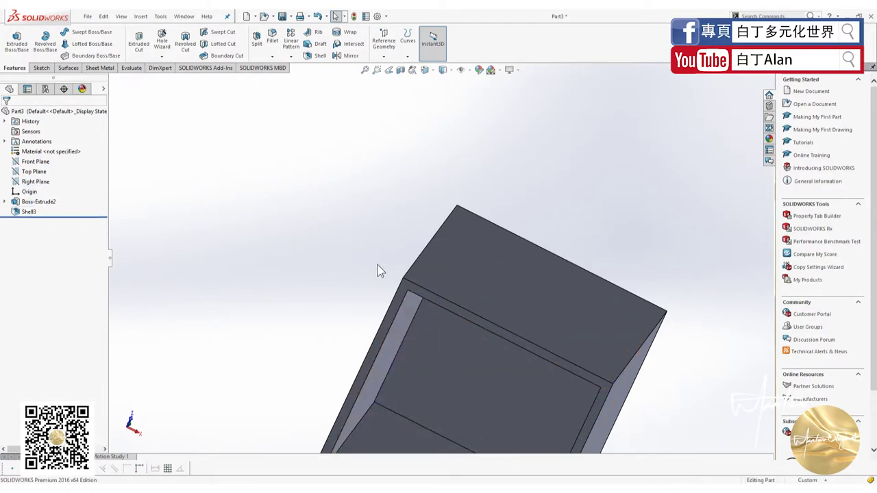
pyautogui.moveTo(461, 242)
pyautogui.mouseDown(button='middle')
pyautogui.moveTo(412, 284)
pyautogui.moveTo(492, 213)
pyautogui.moveTo(438, 274)
pyautogui.mouseUp(button='middle')
pyautogui.click(26, 212)
pyautogui.click(21, 211)
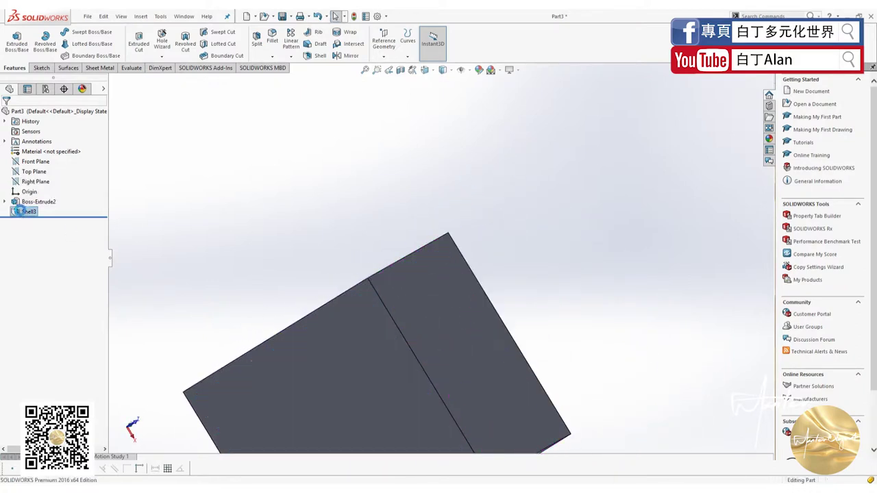
pyautogui.press('Delete')
# Step: Turn the cube to an isometric view and select its top face for filleting
pyautogui.moveTo(462, 217); pyautogui.dragTo(434, 287, button='middle')
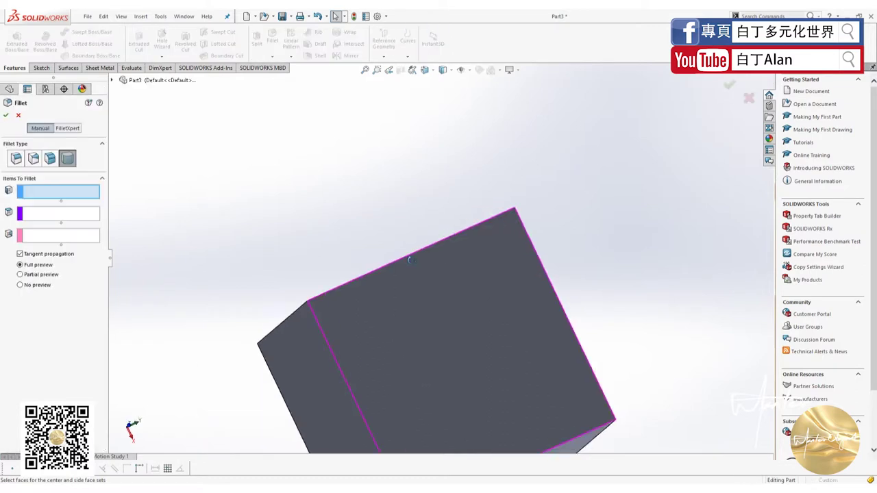
pyautogui.moveTo(502, 325); pyautogui.dragTo(492, 277, button='middle')
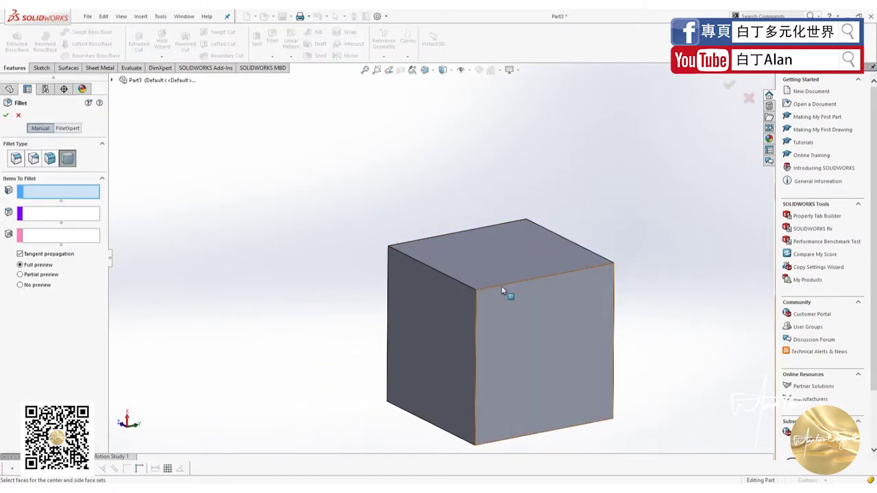
pyautogui.click(503, 289)
pyautogui.click(501, 307)
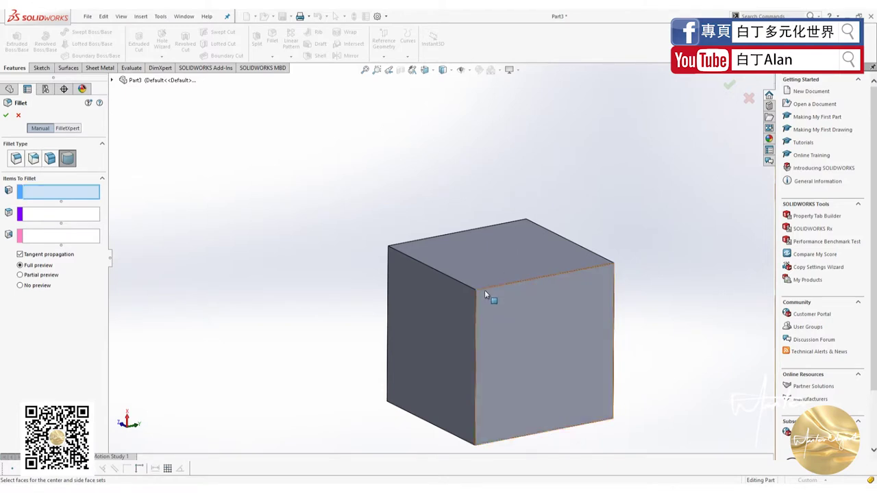
pyautogui.click(484, 286)
pyautogui.click(469, 274)
pyautogui.click(470, 279)
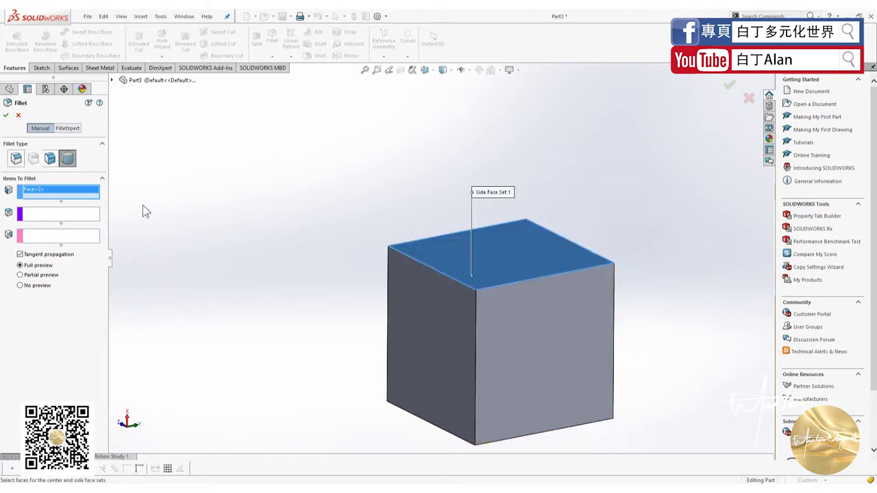
# Step: Try a constant-size fillet on the top face, dismiss the failure, and cancel
pyautogui.click(16, 159)
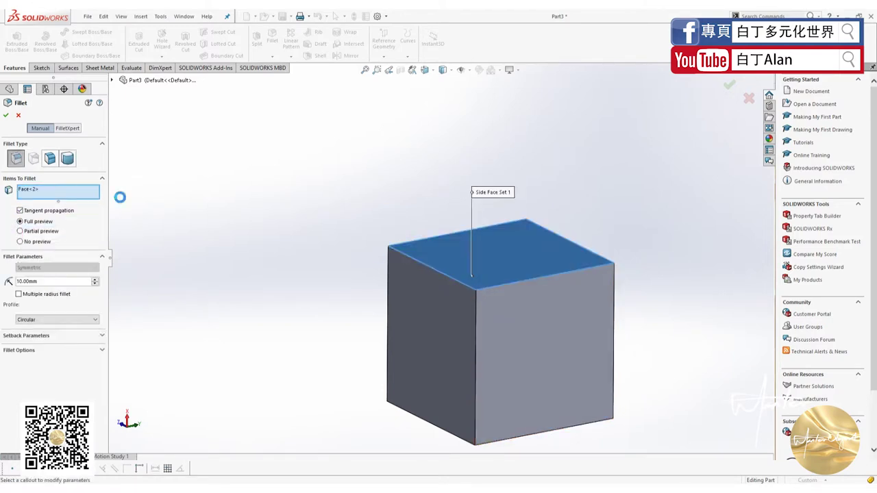
pyautogui.click(5, 116)
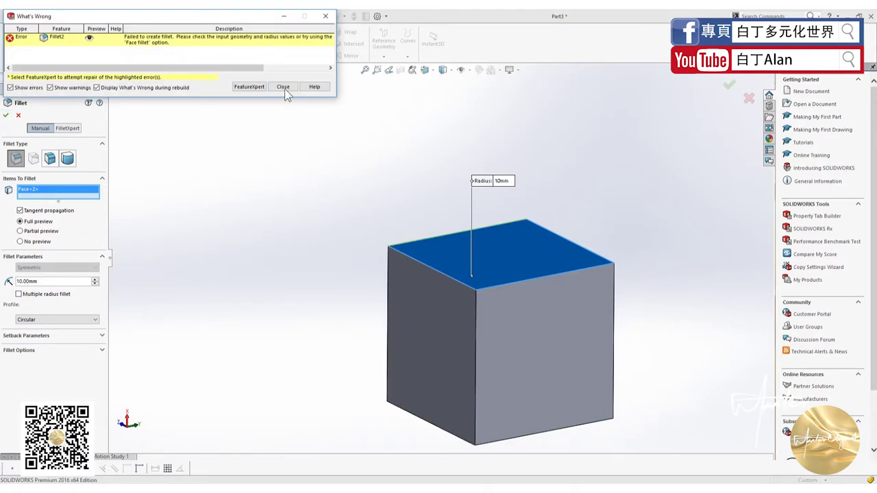
pyautogui.click(283, 87)
pyautogui.click(437, 272)
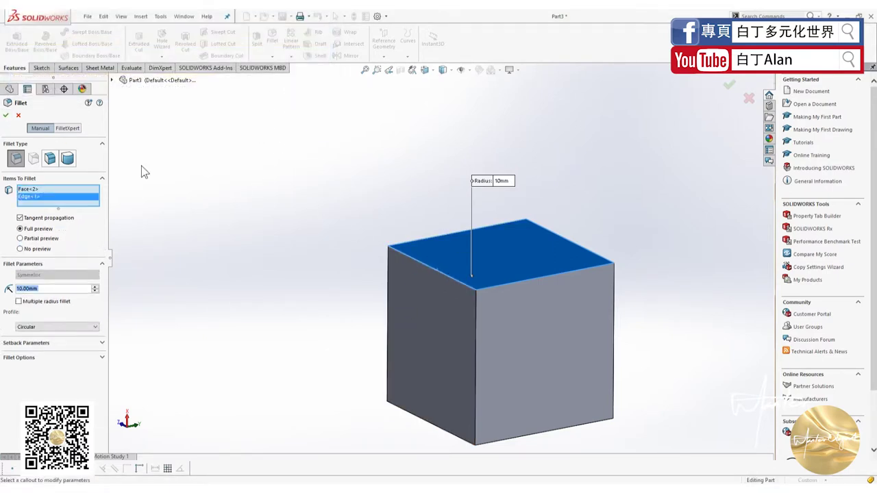
pyautogui.click(7, 116)
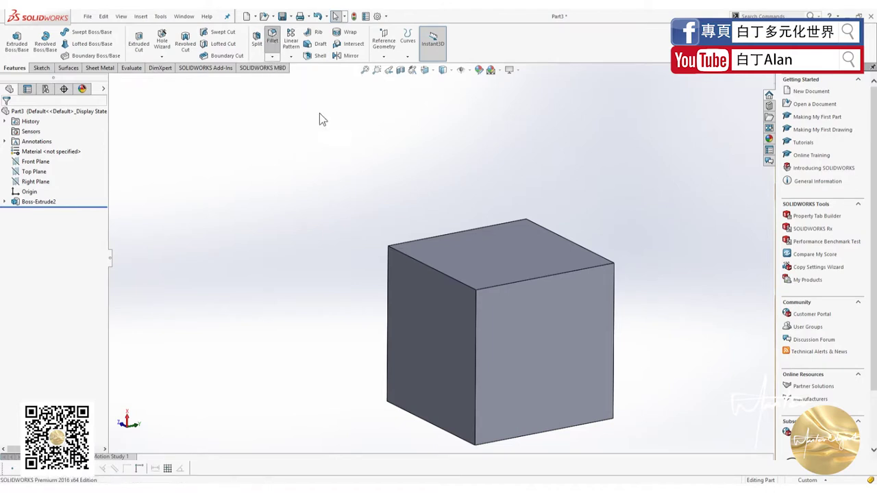
# Step: Start a 1 mm fillet on the cube's four top edges
pyautogui.press('Return')
pyautogui.click(400, 249)
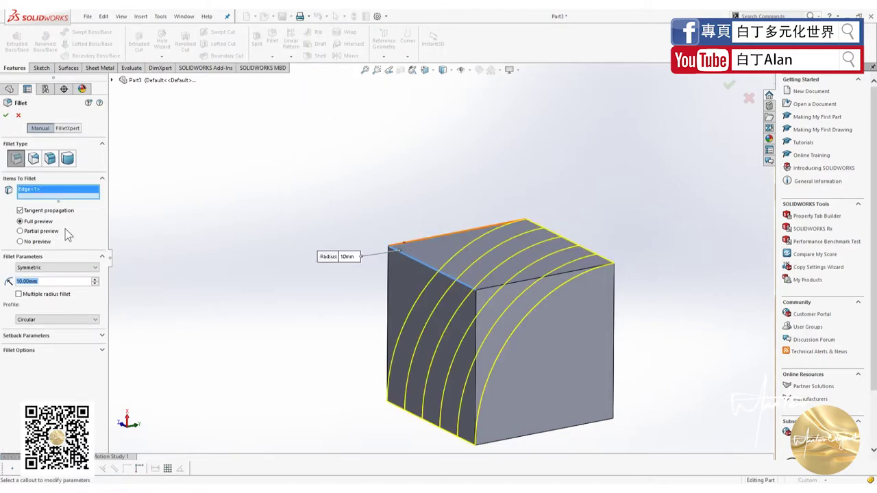
pyautogui.write('1')
pyautogui.press('Return')
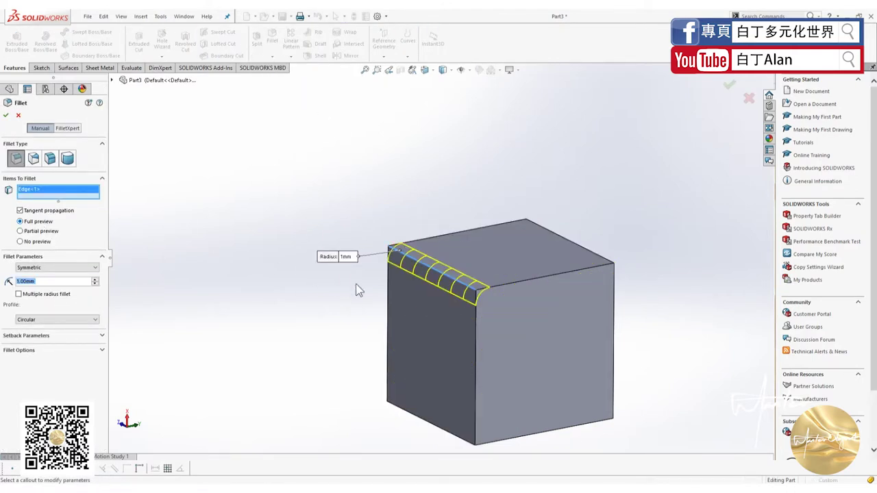
pyautogui.click(511, 283)
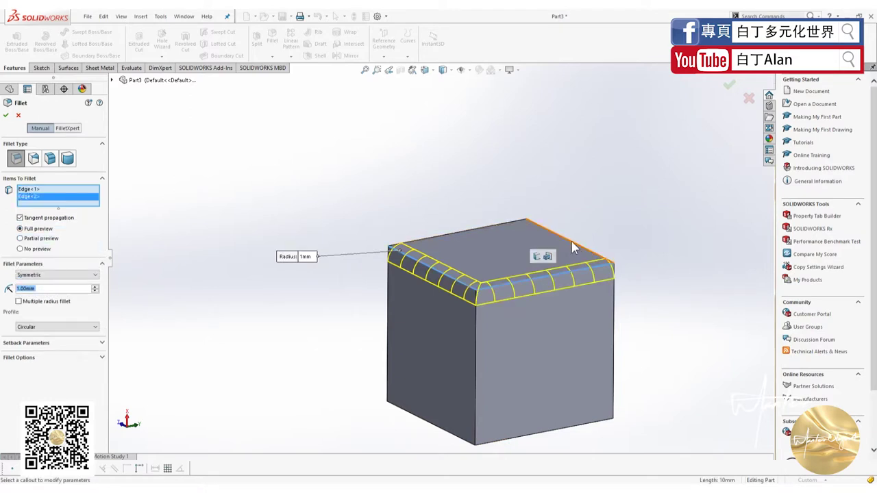
pyautogui.click(571, 241)
pyautogui.click(485, 227)
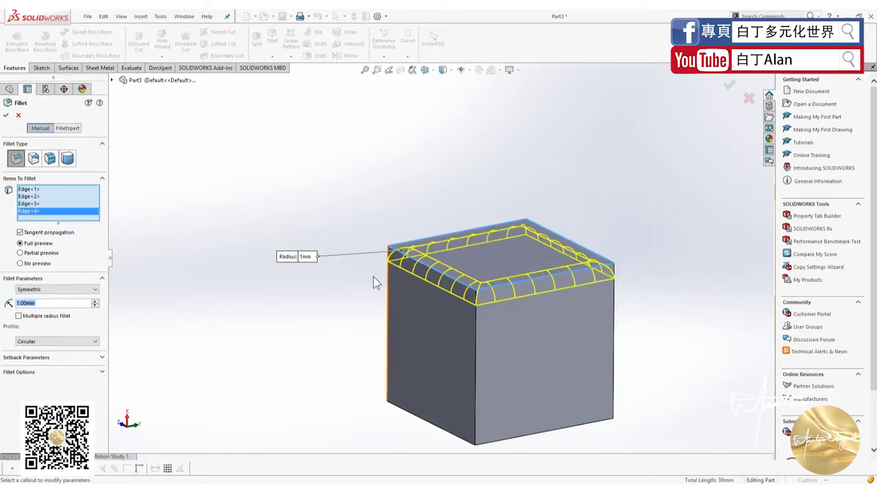
# Step: Add the four vertical edges to the fillet, orbiting to reach the back one
pyautogui.click(388, 289)
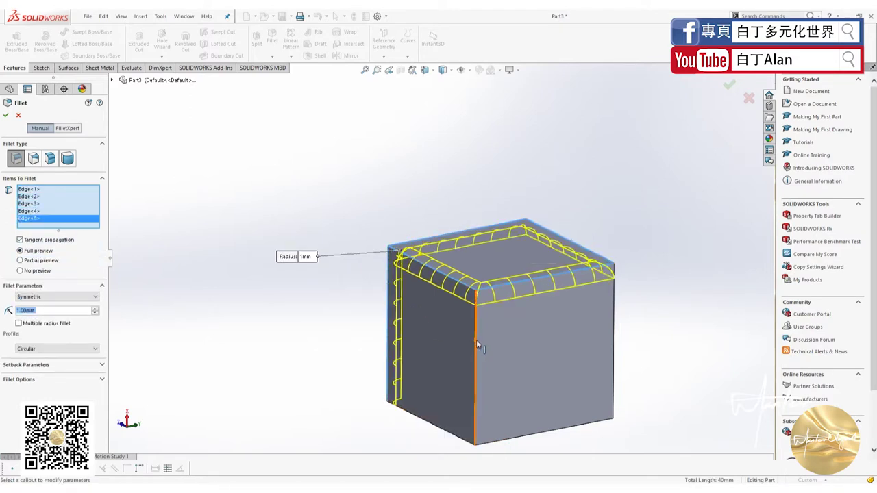
pyautogui.click(476, 340)
pyautogui.click(613, 334)
pyautogui.moveTo(613, 334); pyautogui.dragTo(499, 311, button='middle')
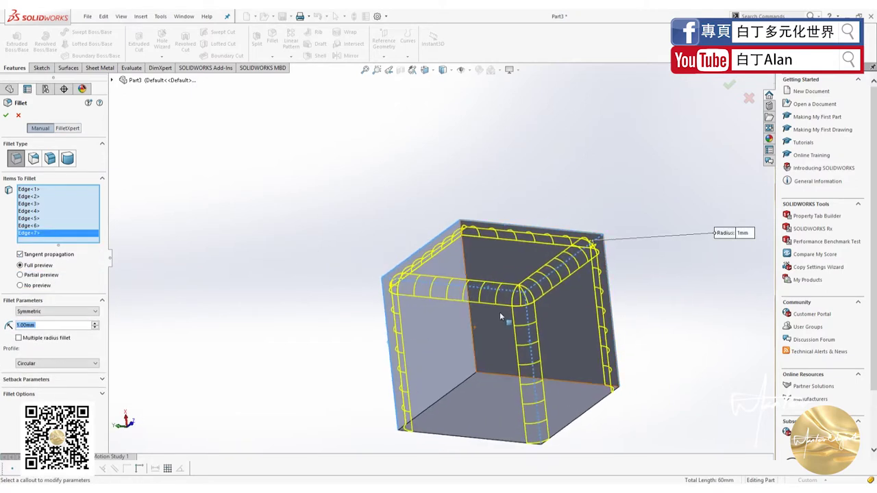
pyautogui.click(469, 288)
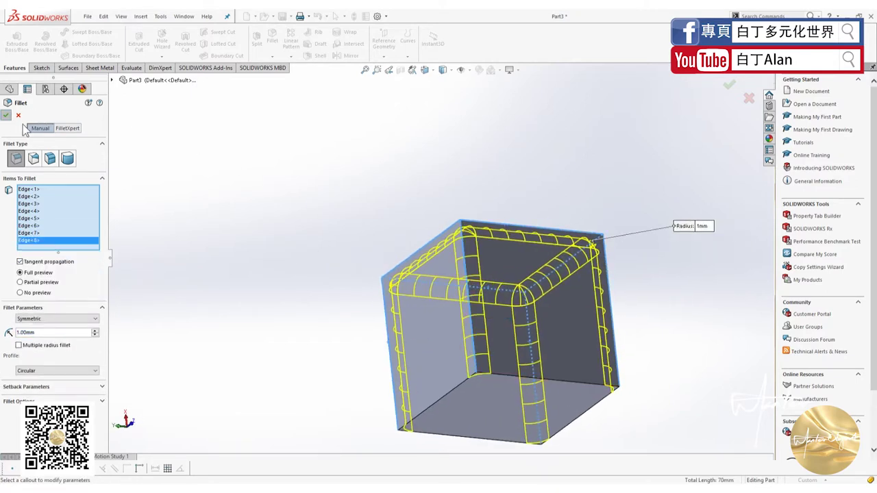
# Step: Shell the rounded cube 1 mm thick with its bottom face removed
pyautogui.moveTo(400, 316); pyautogui.dragTo(245, 104, button='middle')
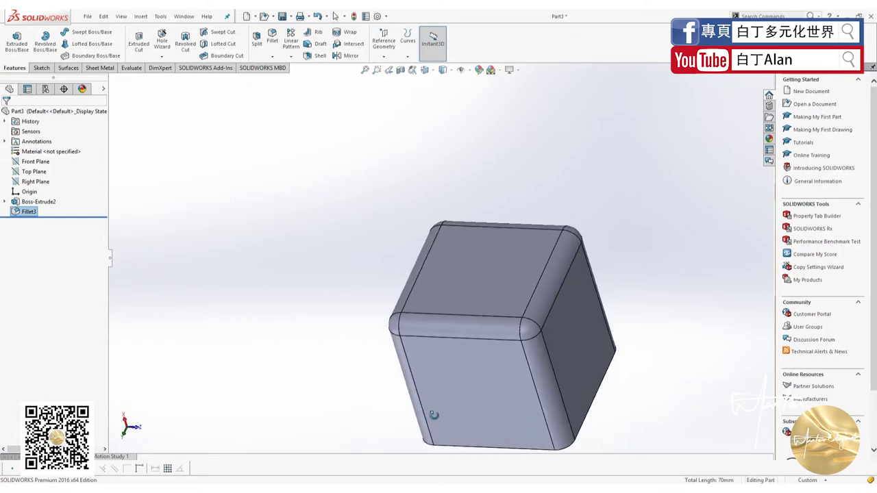
pyautogui.click(315, 55)
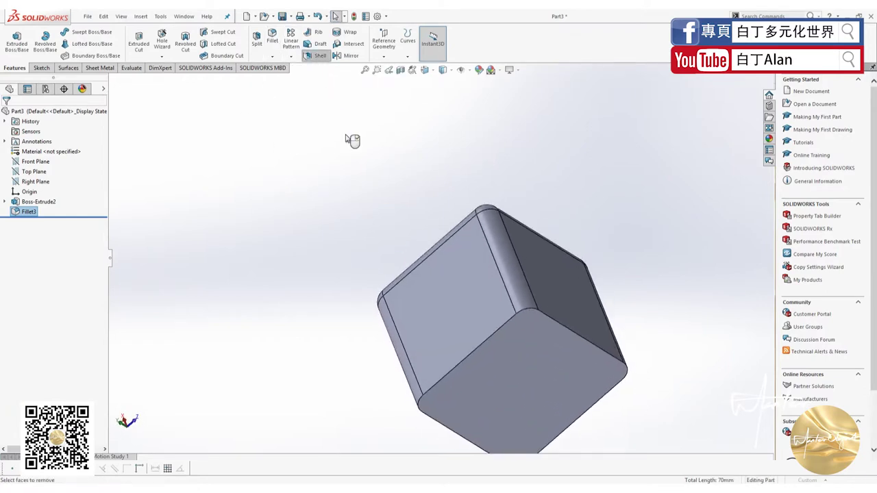
pyautogui.click(538, 363)
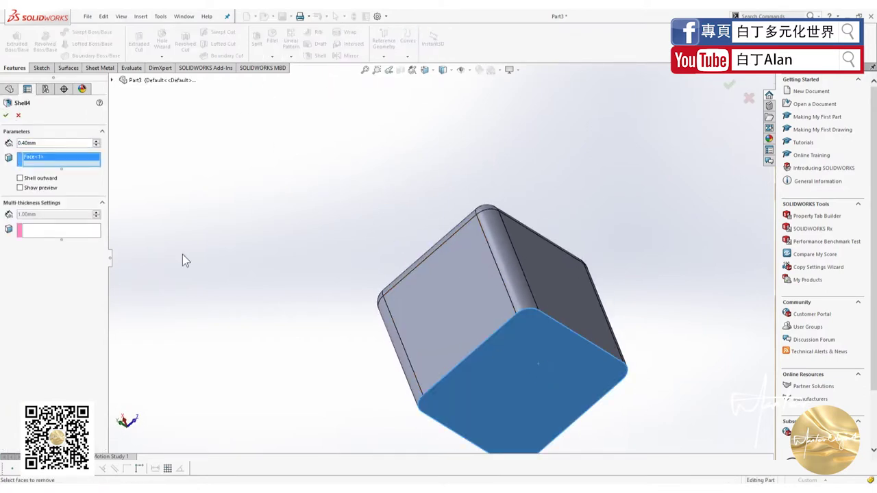
pyautogui.write('1.')
pyautogui.click(6, 118)
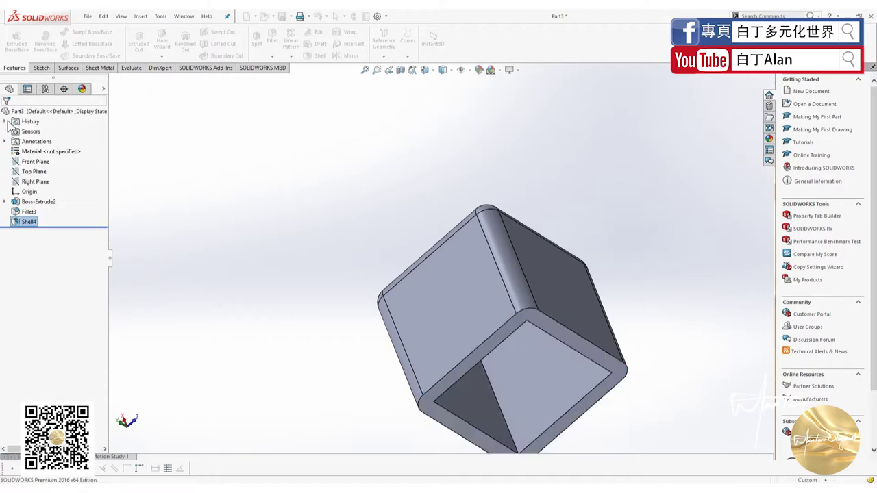
# Step: Orbit and zoom to inspect the opening and rounded outer corners
pyautogui.moveTo(557, 328); pyautogui.dragTo(527, 291, button='middle')
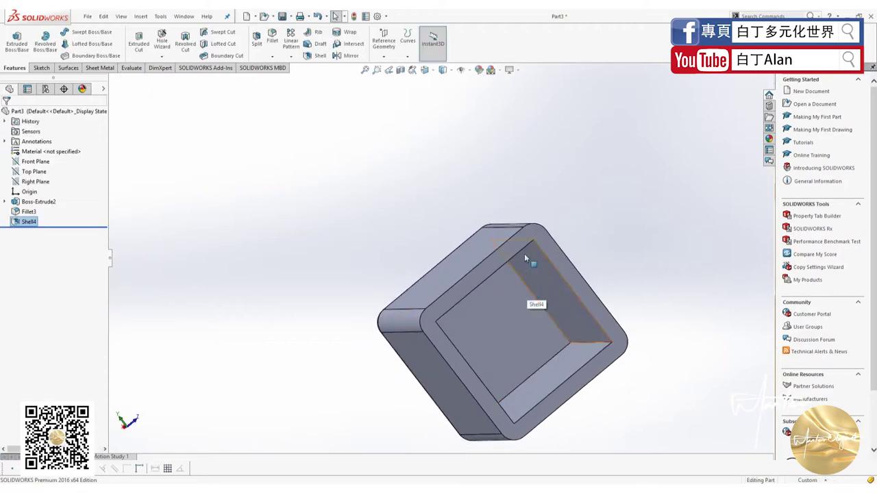
pyautogui.moveTo(524, 258); pyautogui.dragTo(542, 333, button='middle')
pyautogui.scroll(-3, 515, 287)
pyautogui.scroll(-2, 507, 277)
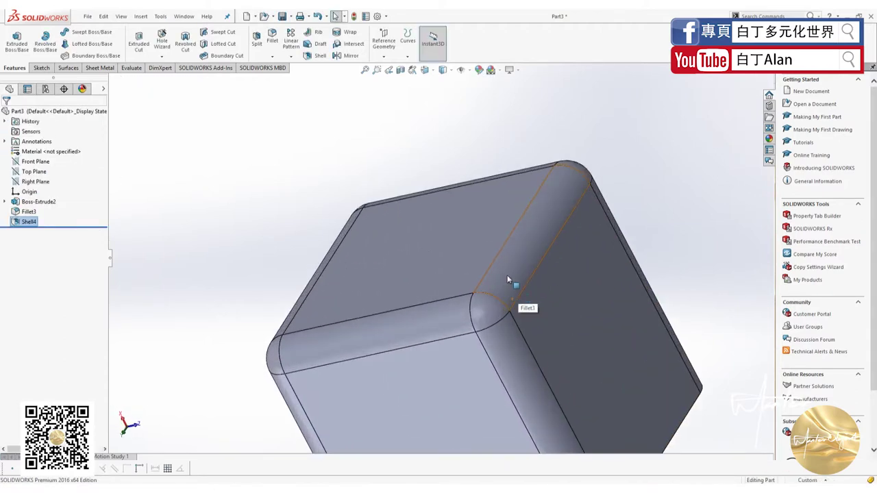
pyautogui.moveTo(483, 143)
pyautogui.mouseDown(button='middle')
pyautogui.moveTo(524, 192)
pyautogui.moveTo(532, 403)
pyautogui.mouseUp(button='middle')
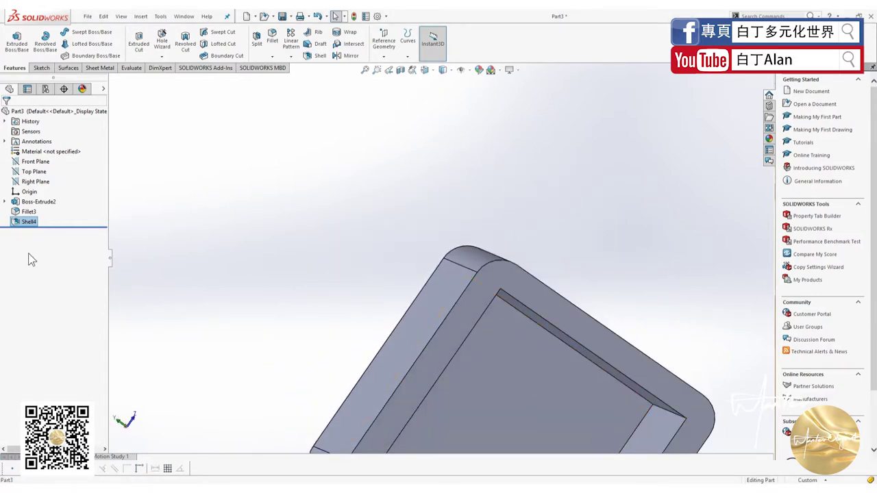
# Step: Reopen Shell4's settings and close them without changes
pyautogui.rightClick(29, 223)
pyautogui.click(41, 199)
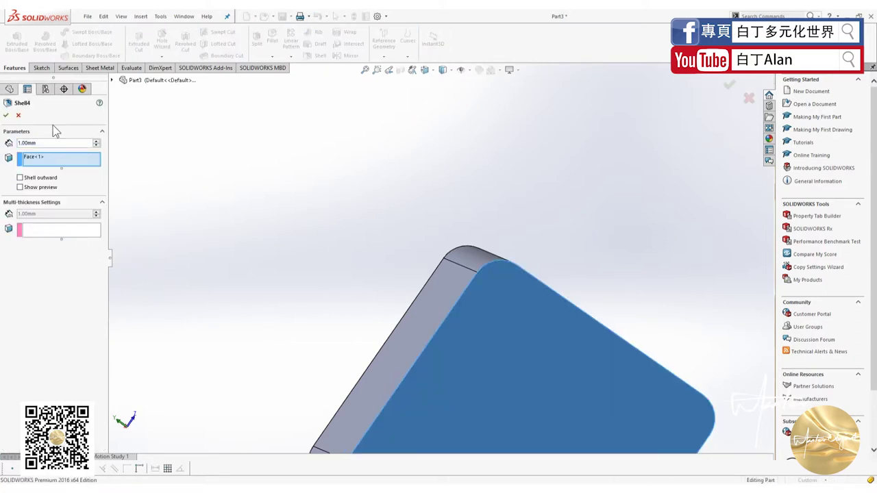
pyautogui.click(20, 116)
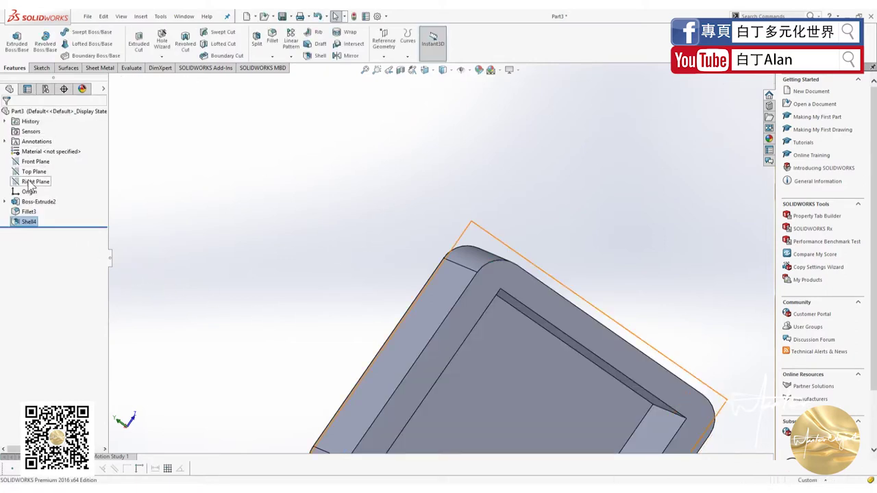
# Step: View the box normal to the Front Plane in Hidden Lines Removed style
pyautogui.click(31, 163)
pyautogui.click(70, 149)
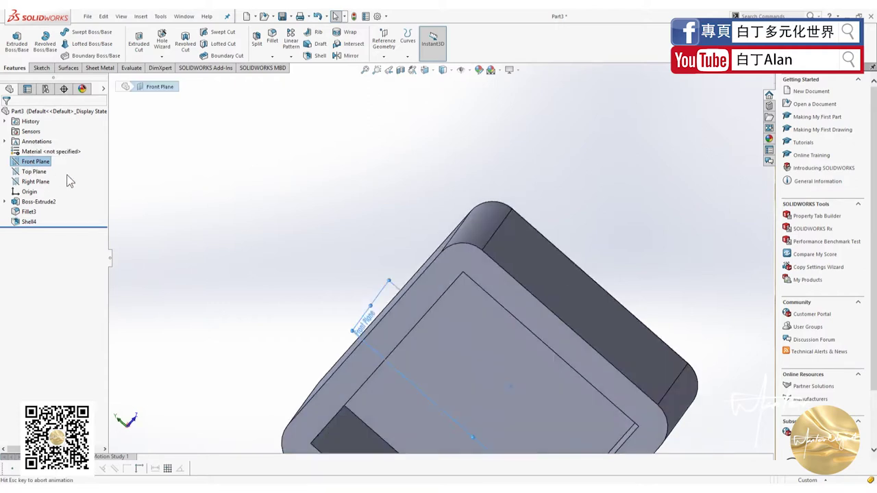
pyautogui.click(450, 72)
pyautogui.click(446, 110)
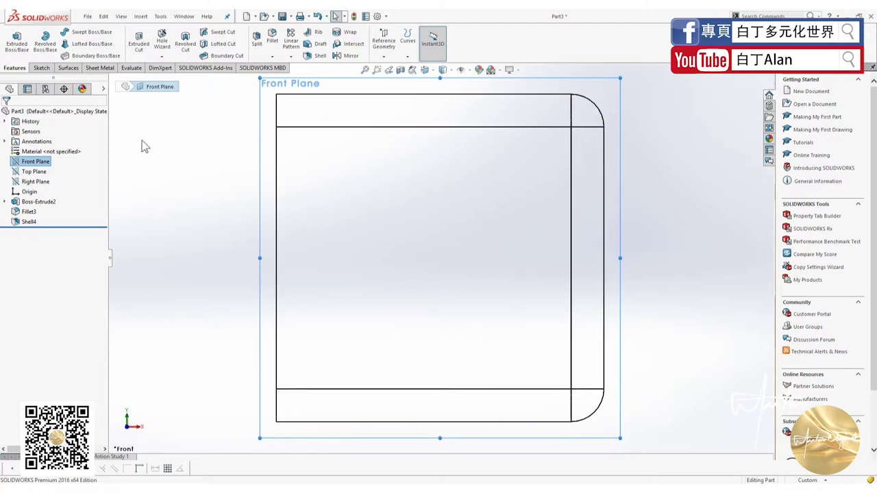
# Step: Edit Fillet3 and change its radius to 2 mm
pyautogui.click(30, 202)
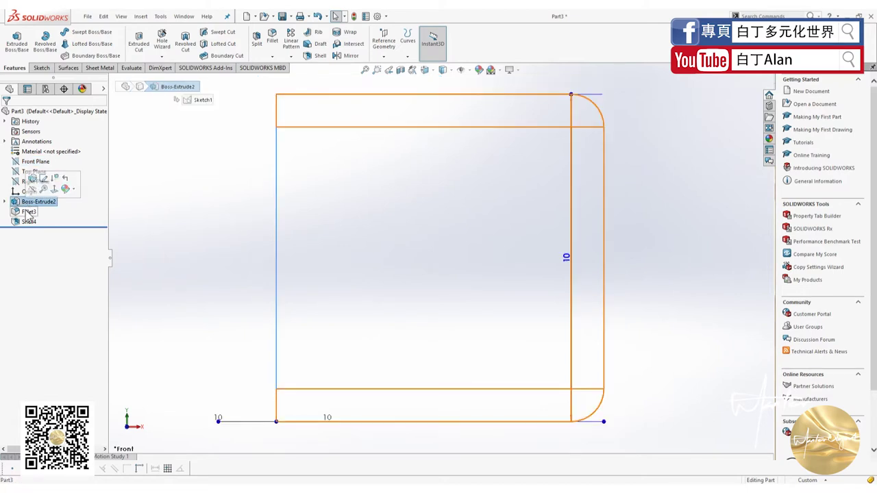
pyautogui.click(27, 211)
pyautogui.rightClick(28, 212)
pyautogui.click(29, 190)
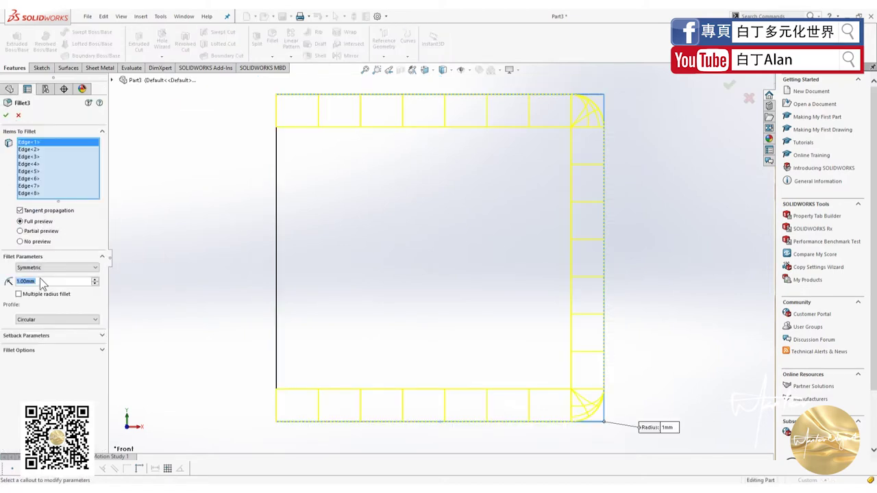
pyautogui.scroll(1, 39, 279)
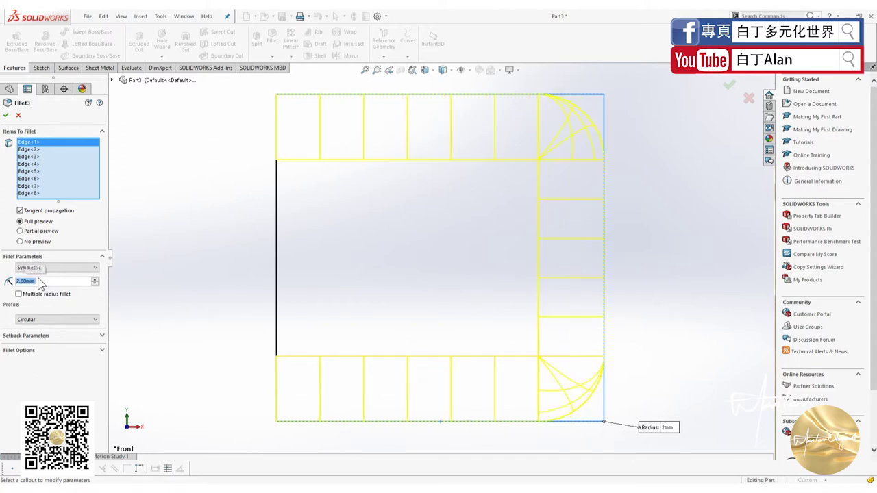
pyautogui.click(729, 87)
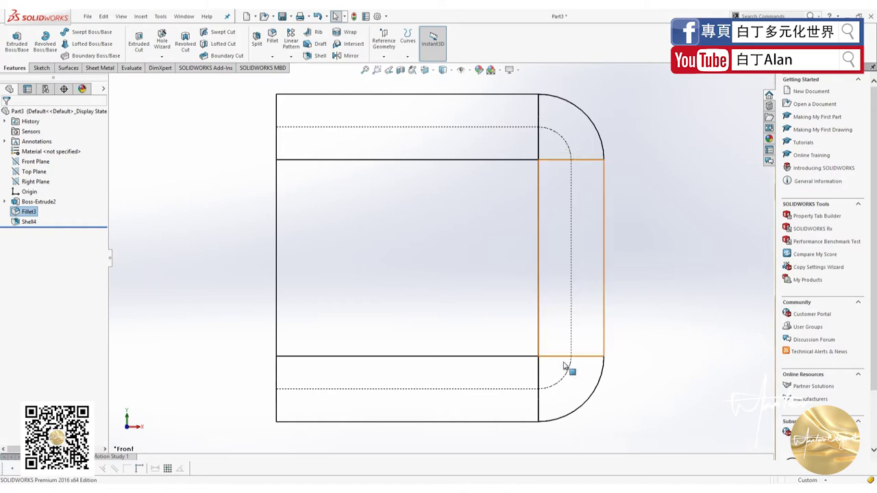
# Step: Switch the display style back to Shaded With Edges
pyautogui.moveTo(434, 286)
pyautogui.mouseDown(button='middle')
pyautogui.moveTo(484, 274)
pyautogui.moveTo(375, 141)
pyautogui.mouseUp(button='middle')
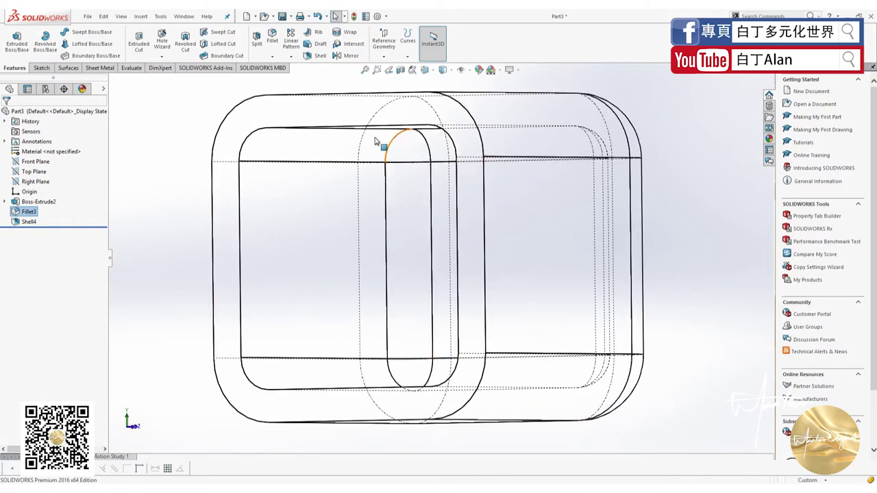
pyautogui.rightClick(444, 73)
pyautogui.press('Escape')
pyautogui.click(443, 72)
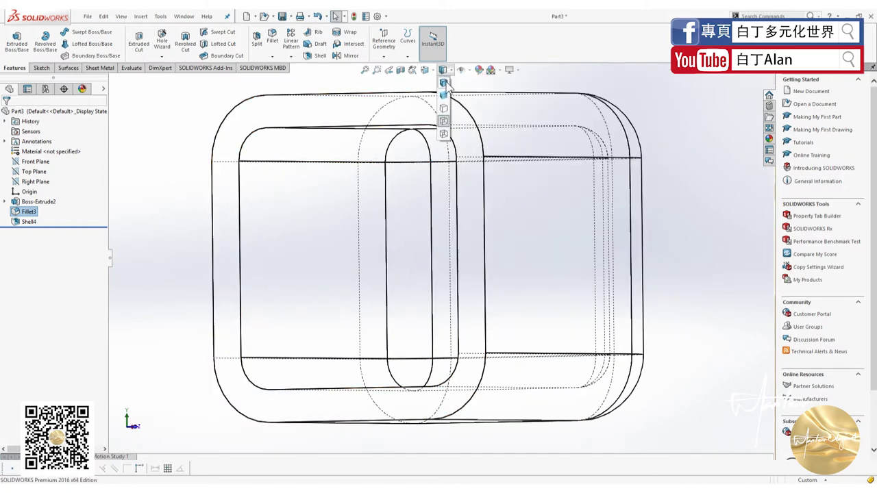
pyautogui.click(443, 85)
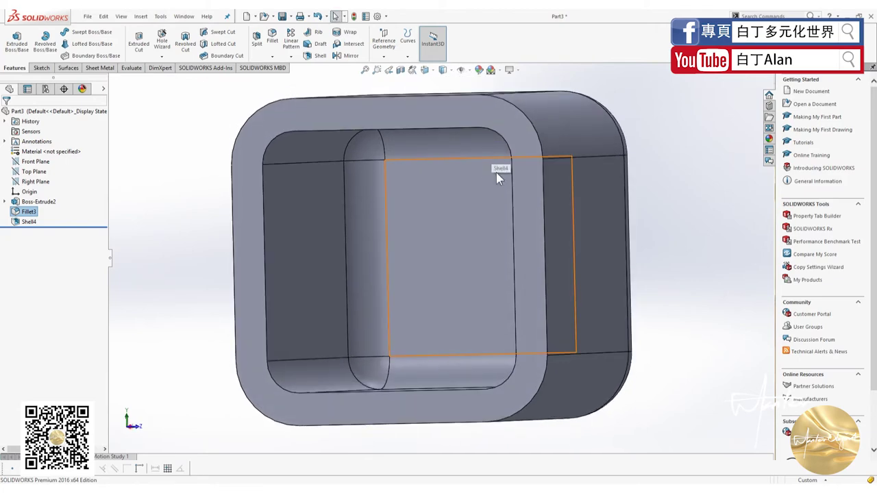
# Step: Orbit and zoom around the box to review its rounded corners and sides
pyautogui.moveTo(507, 172)
pyautogui.mouseDown(button='middle')
pyautogui.moveTo(460, 205)
pyautogui.moveTo(485, 144)
pyautogui.moveTo(567, 110)
pyautogui.moveTo(409, 156)
pyautogui.moveTo(397, 178)
pyautogui.moveTo(368, 188)
pyautogui.mouseUp(button='middle')
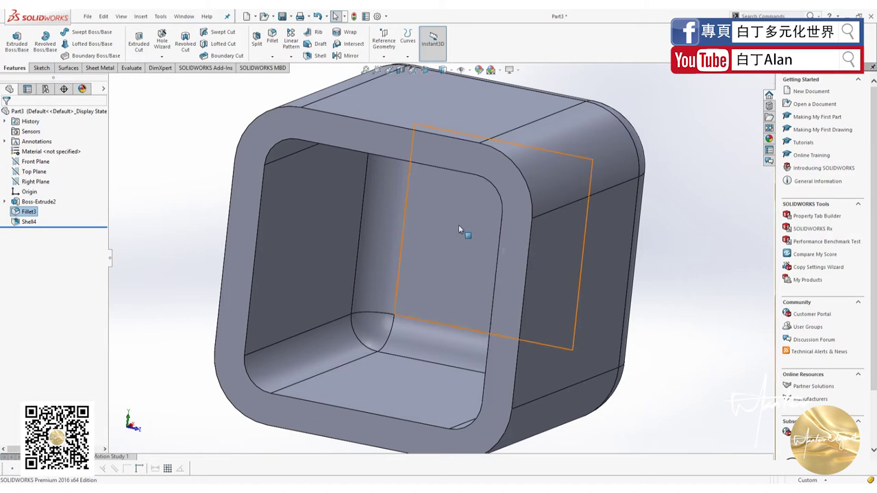
pyautogui.moveTo(458, 227)
pyautogui.mouseDown(button='middle')
pyautogui.moveTo(444, 263)
pyautogui.moveTo(605, 133)
pyautogui.mouseUp(button='middle')
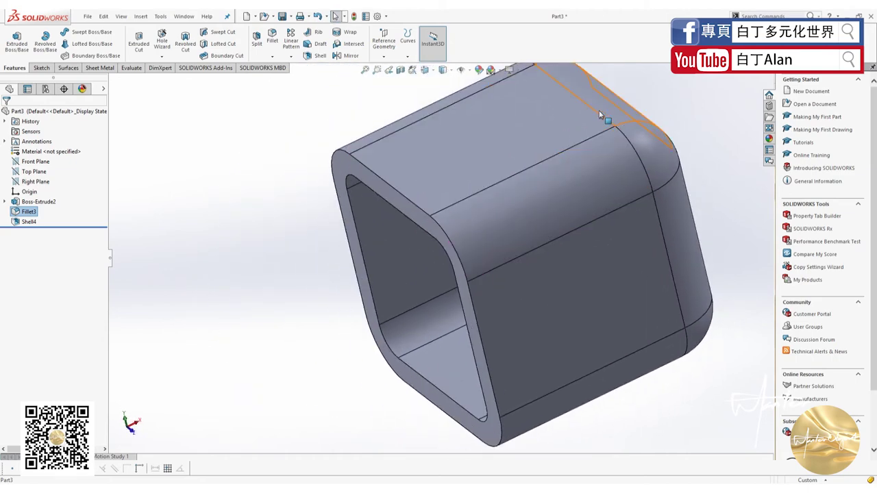
pyautogui.moveTo(601, 115); pyautogui.dragTo(561, 121, button='middle')
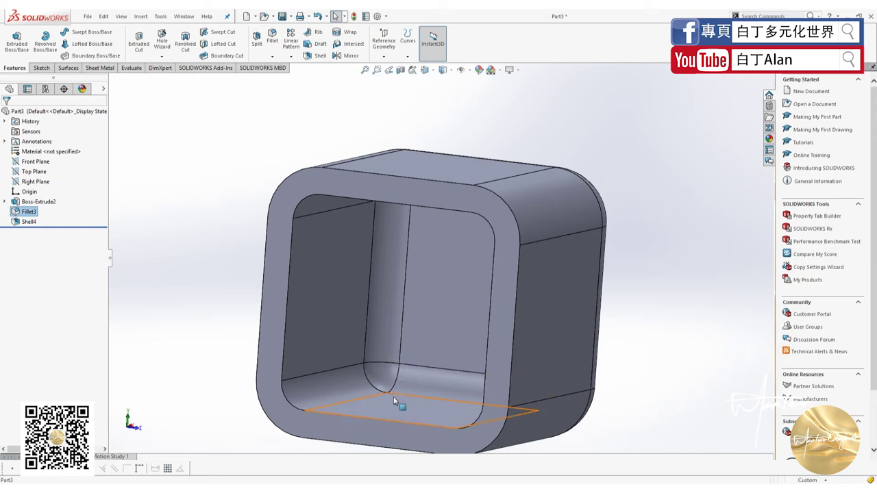
pyautogui.scroll(2, 583, 304)
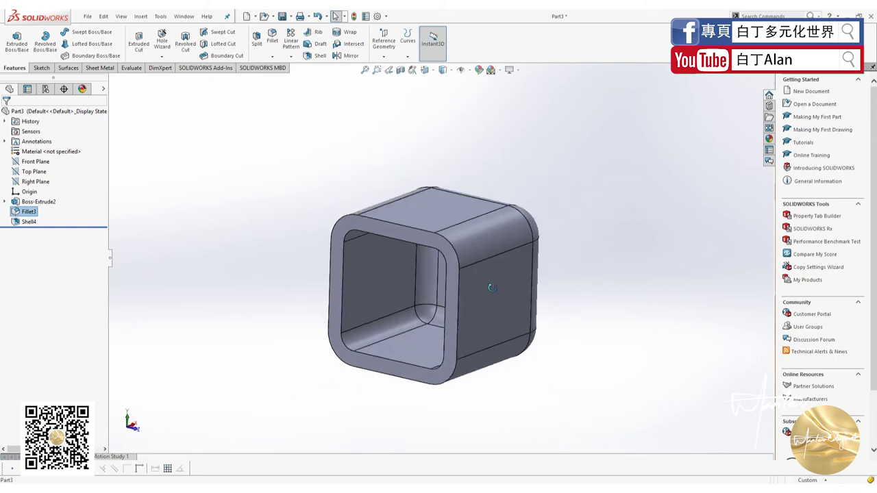
pyautogui.moveTo(583, 304); pyautogui.dragTo(482, 315, button='middle')
pyautogui.scroll(-2, 482, 319)
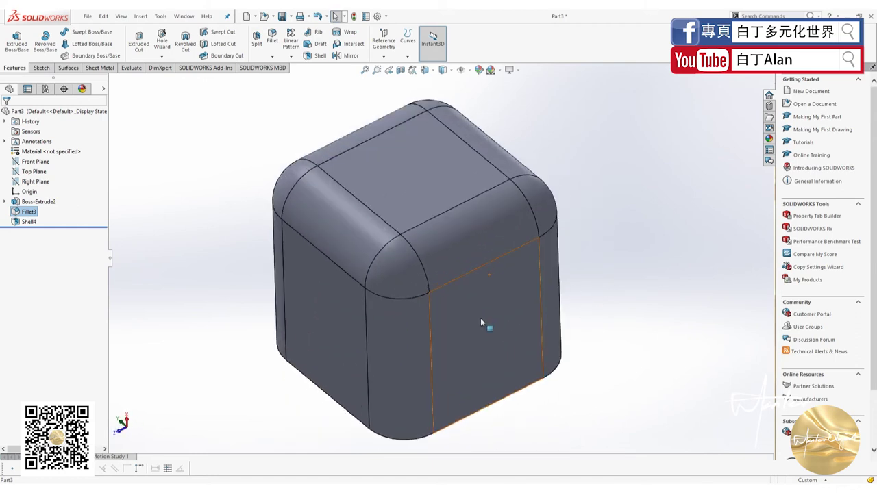